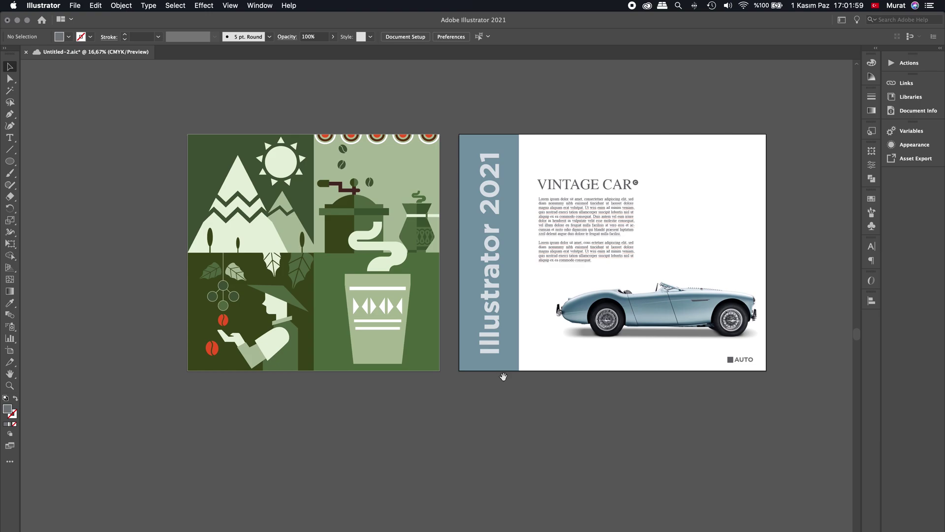
Zoom into the coffee artboard and select the whole four-panel coffee illustration group.
click(286, 159)
drag(286, 159, 515, 212)
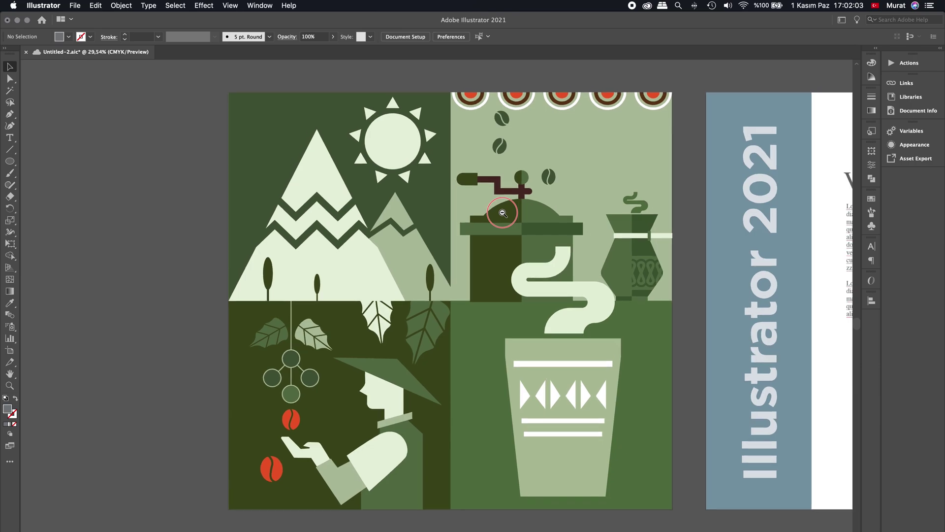
mouse_move(515, 213)
mouse_down()
mouse_move(493, 232)
mouse_move(494, 222)
mouse_up()
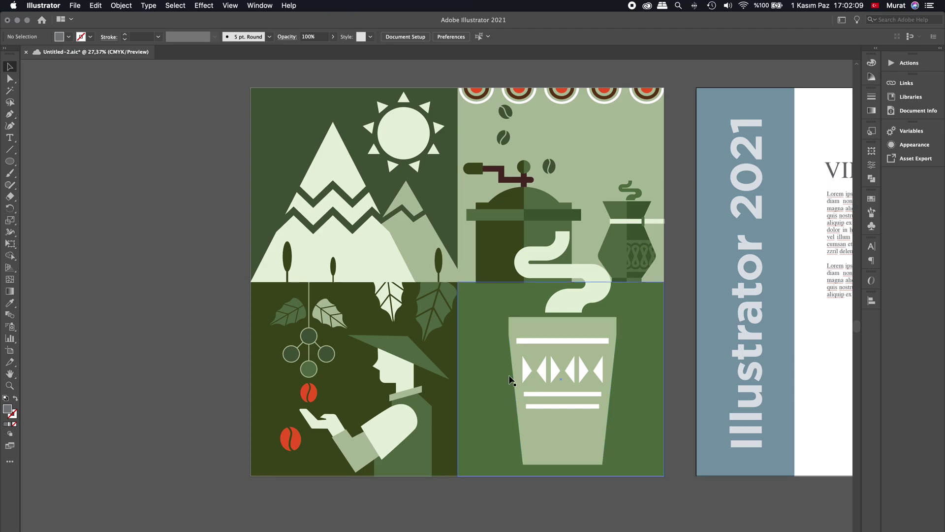
click(480, 360)
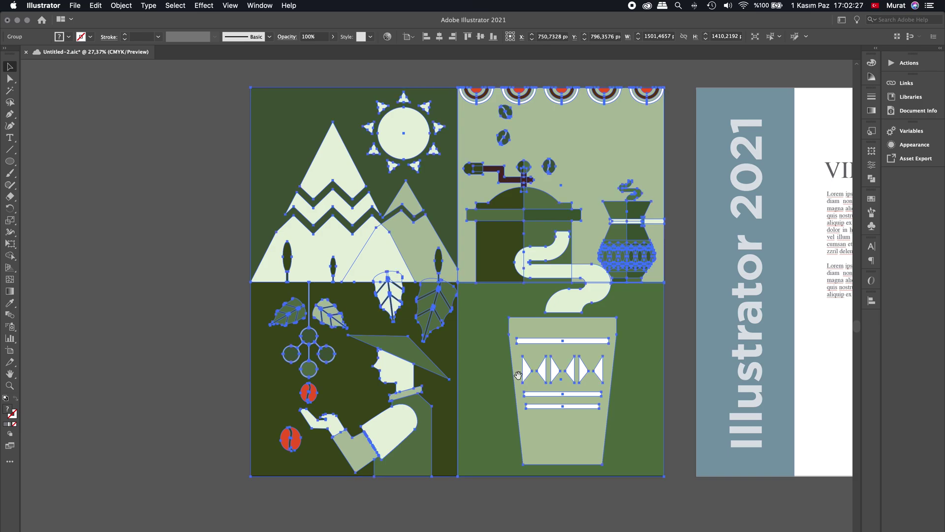
drag(471, 359, 616, 362)
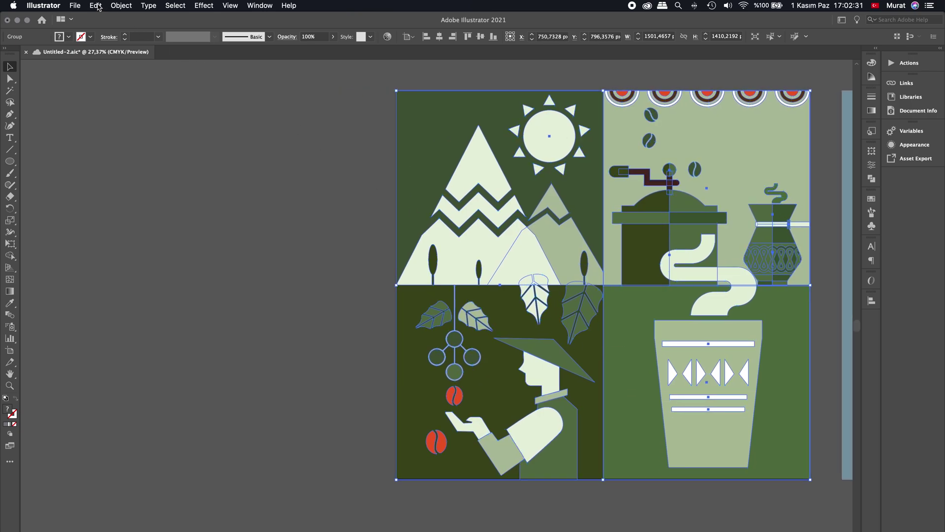
Open Recolor Artwork for the coffee illustration, move it aside, and open the Color Library list.
click(96, 5)
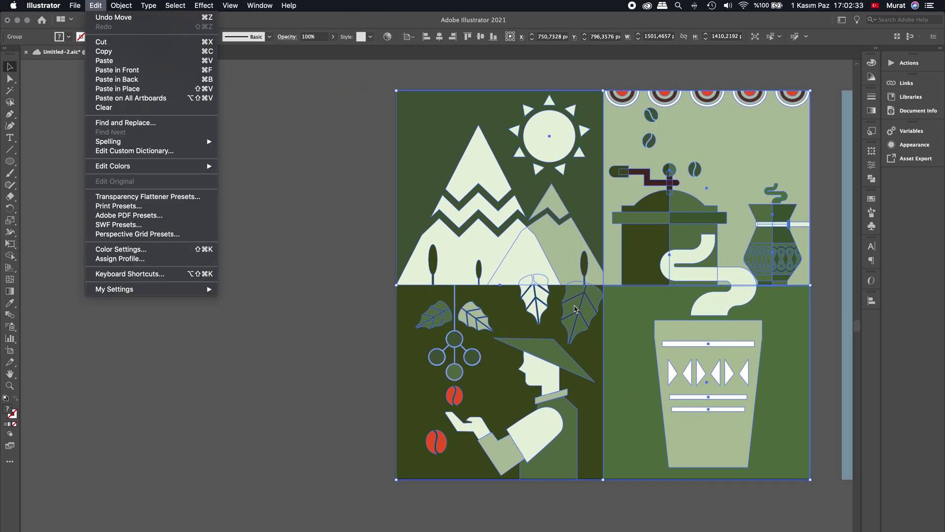
mouse_move(114, 165)
click(255, 168)
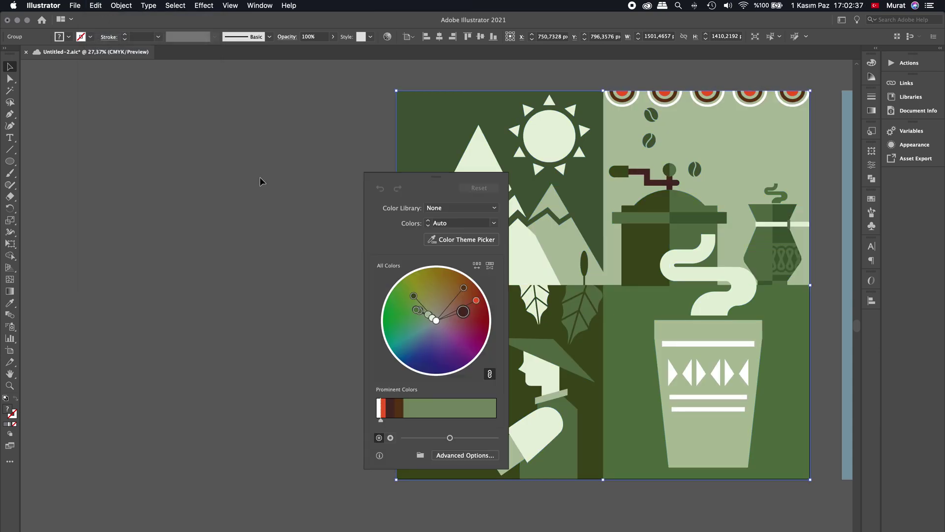
drag(433, 182, 273, 99)
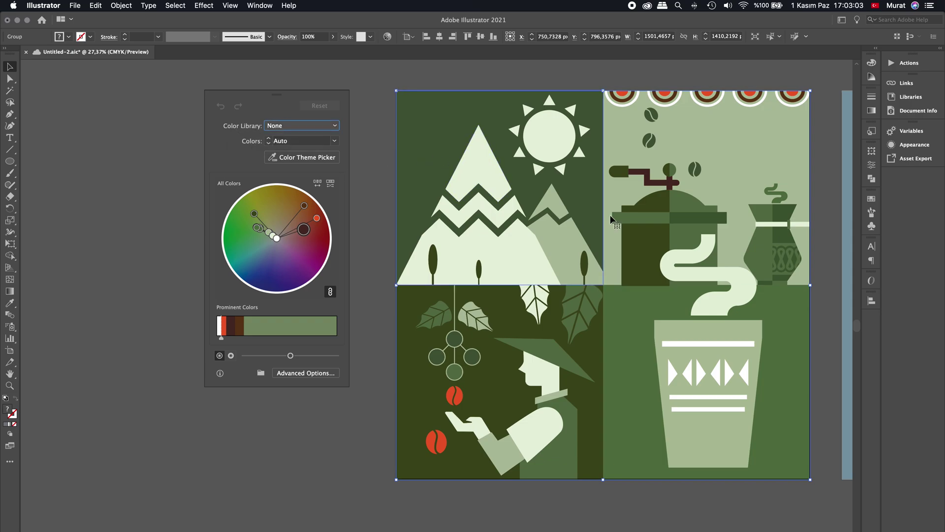
click(304, 127)
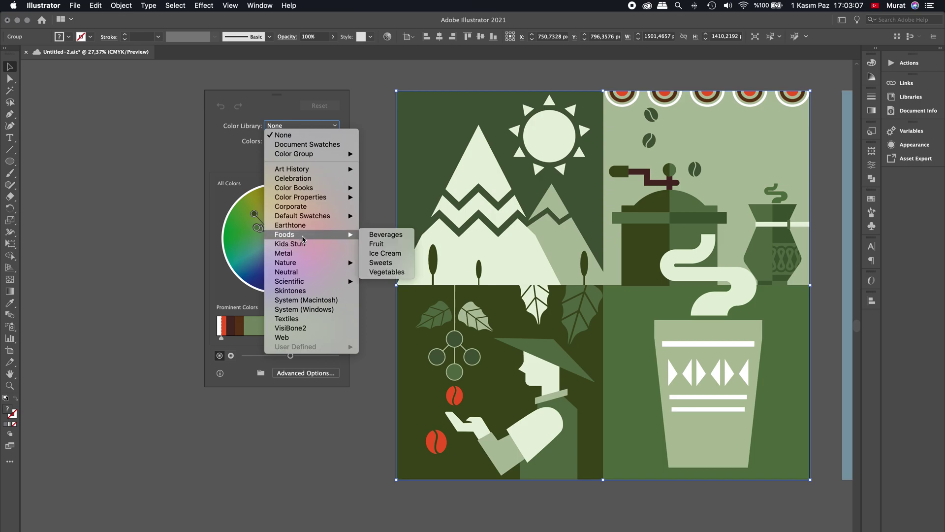
mouse_move(285, 262)
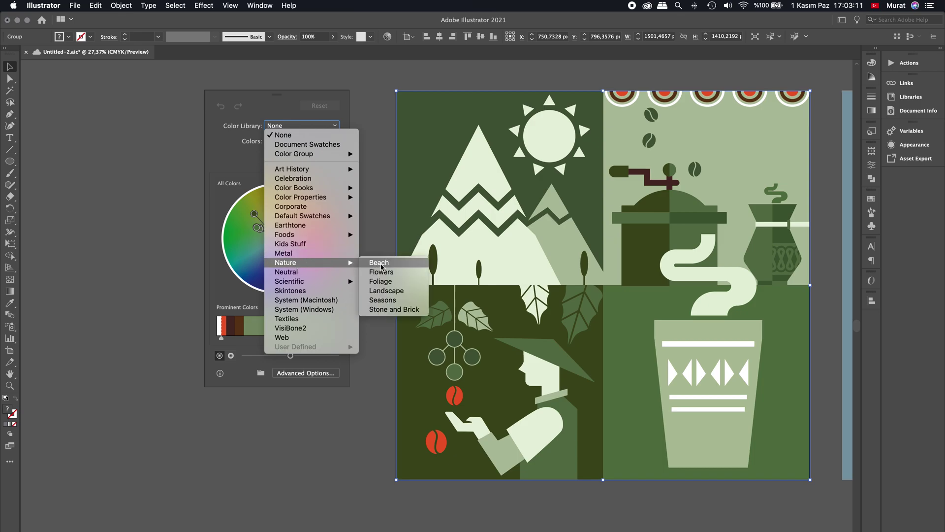
click(383, 265)
click(535, 248)
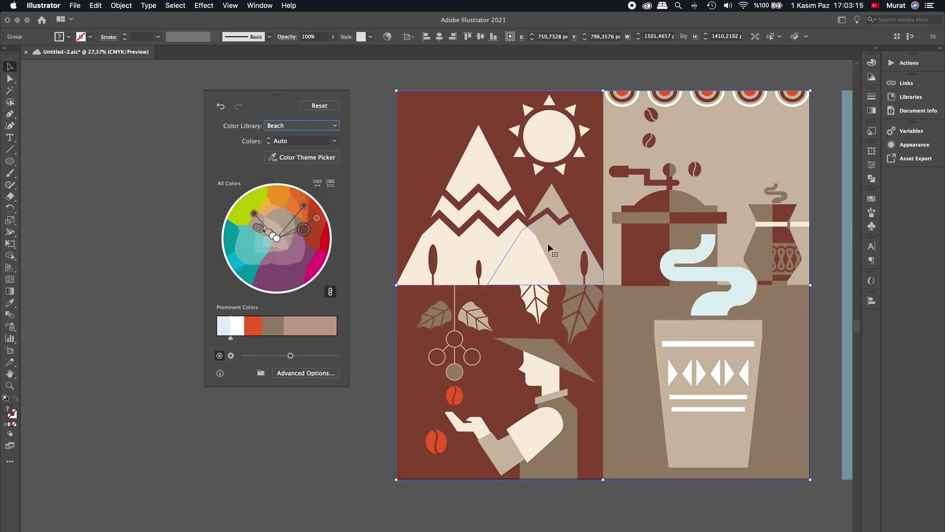
click(321, 127)
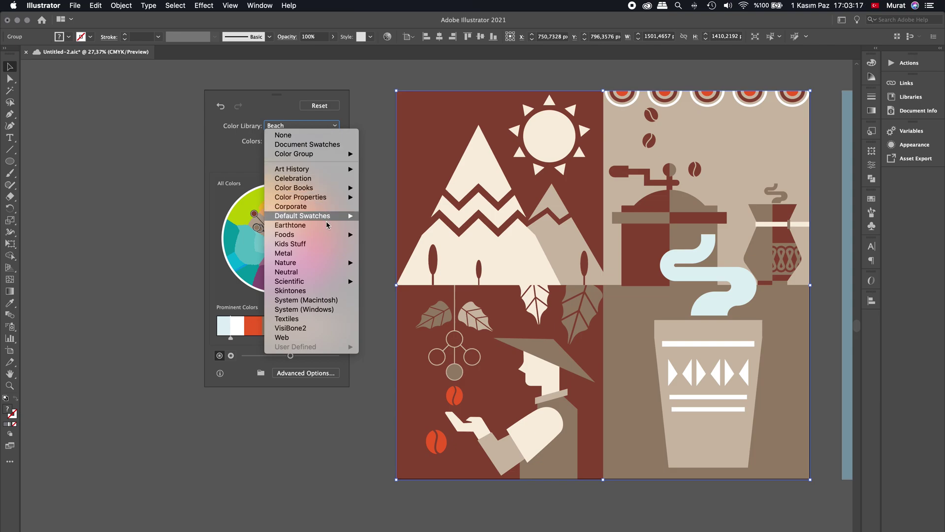
click(321, 274)
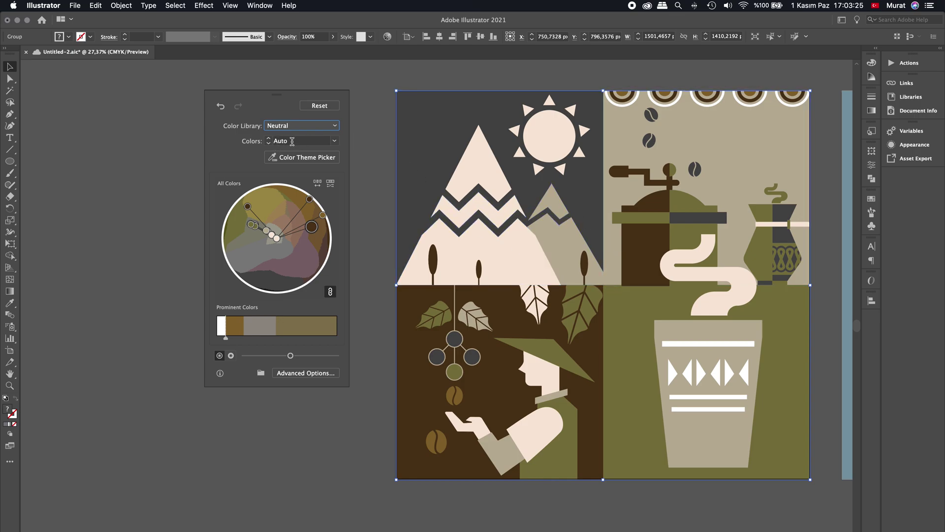
click(320, 107)
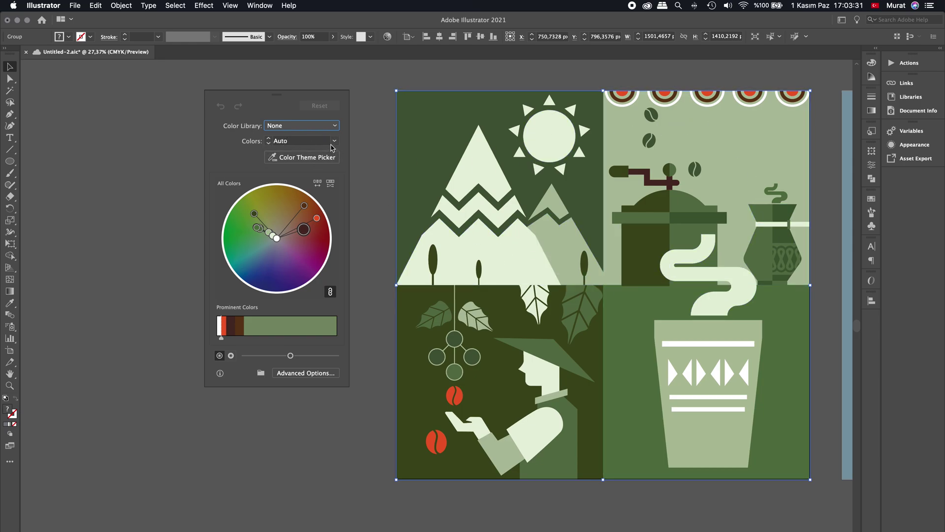
click(335, 142)
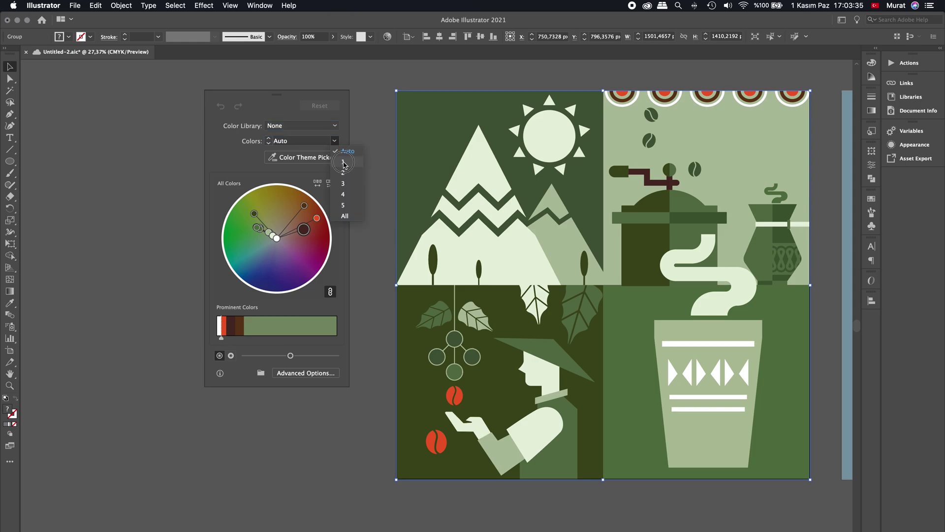
click(343, 163)
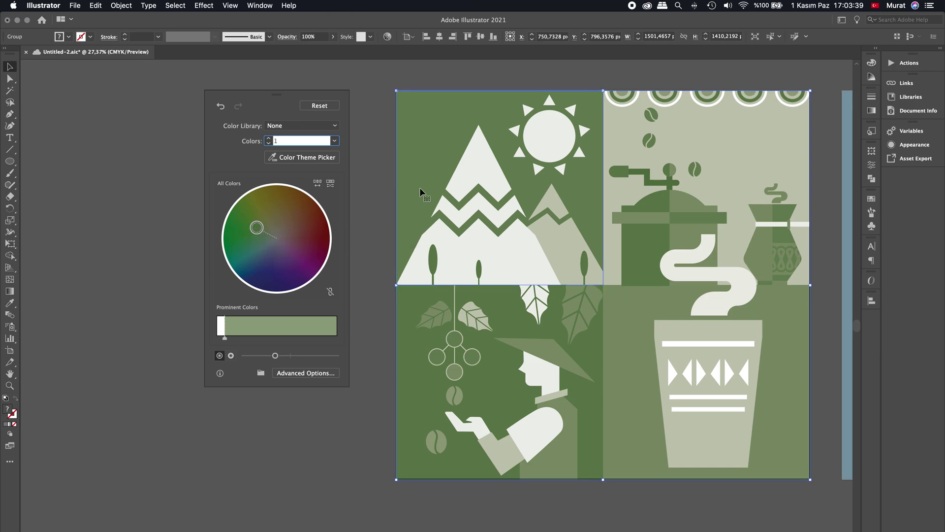
drag(256, 227, 272, 271)
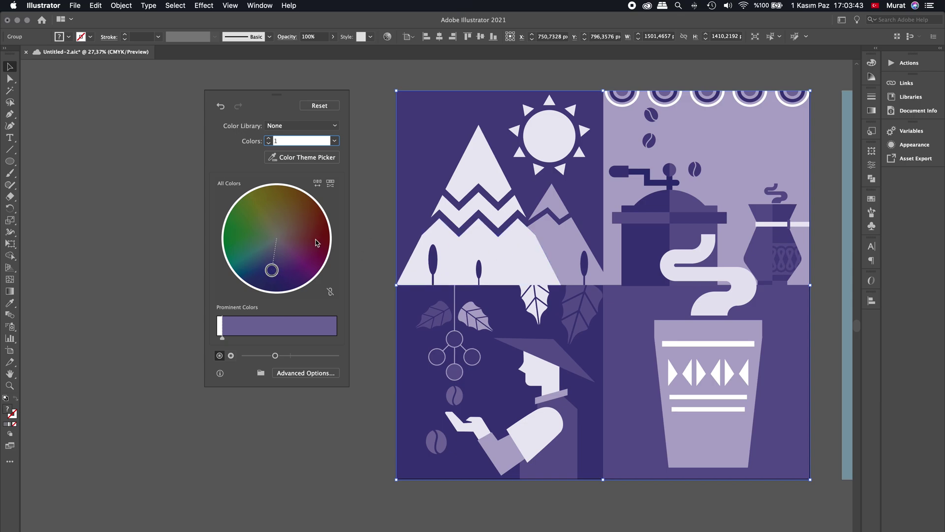
drag(271, 270, 263, 277)
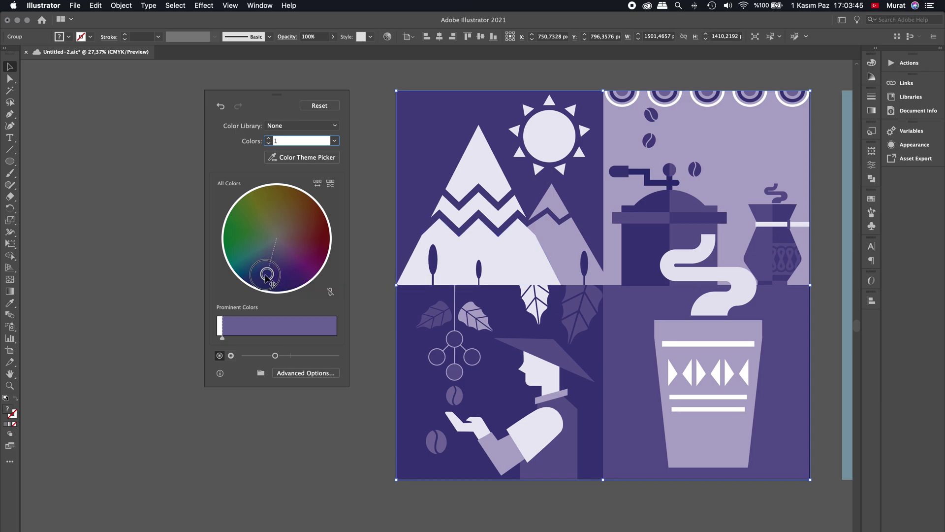
drag(263, 277, 277, 277)
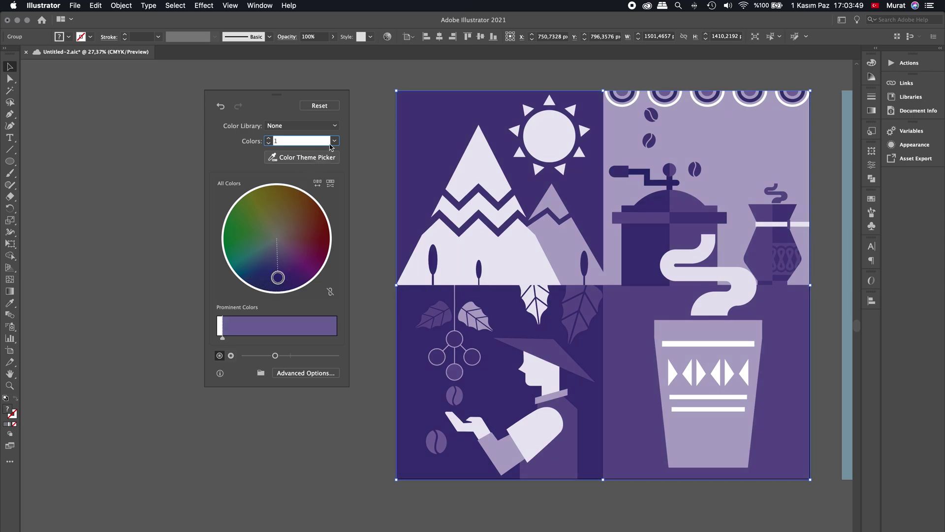
click(334, 142)
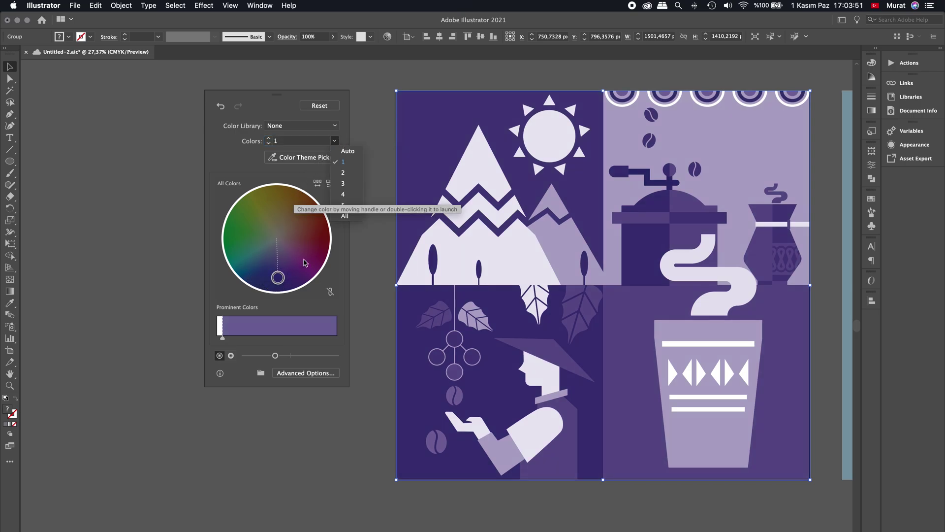
click(343, 173)
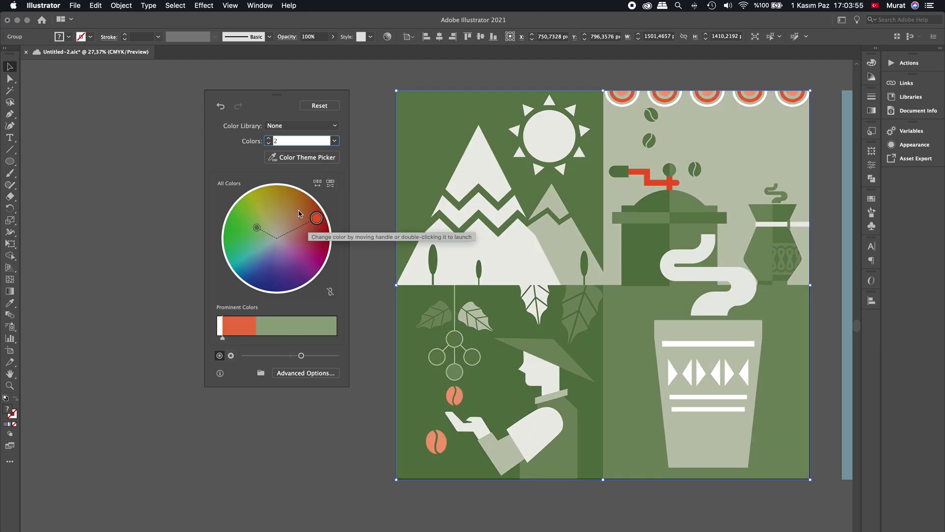
drag(310, 219, 240, 238)
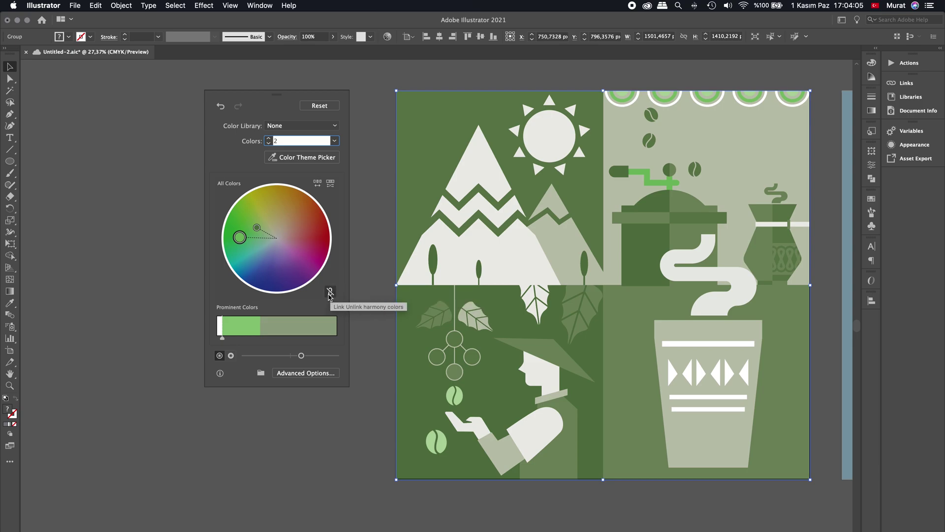
click(329, 294)
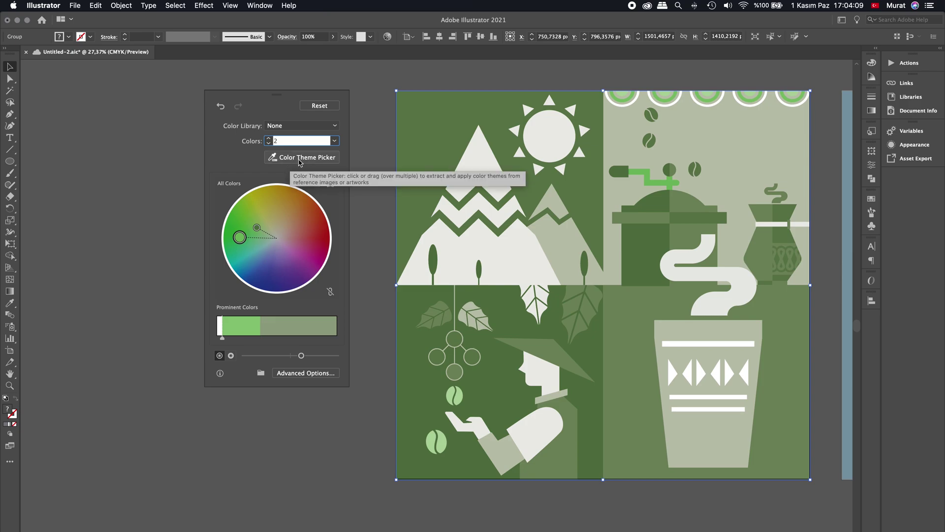
click(319, 105)
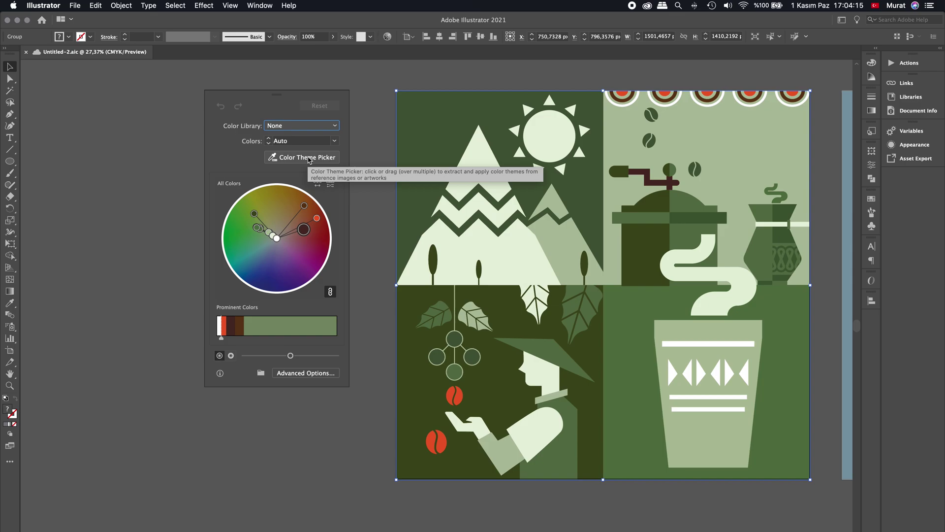
Place the AdobeColor-Tea Packaging JPEG as a linked image left of the coffee artboard.
click(173, 144)
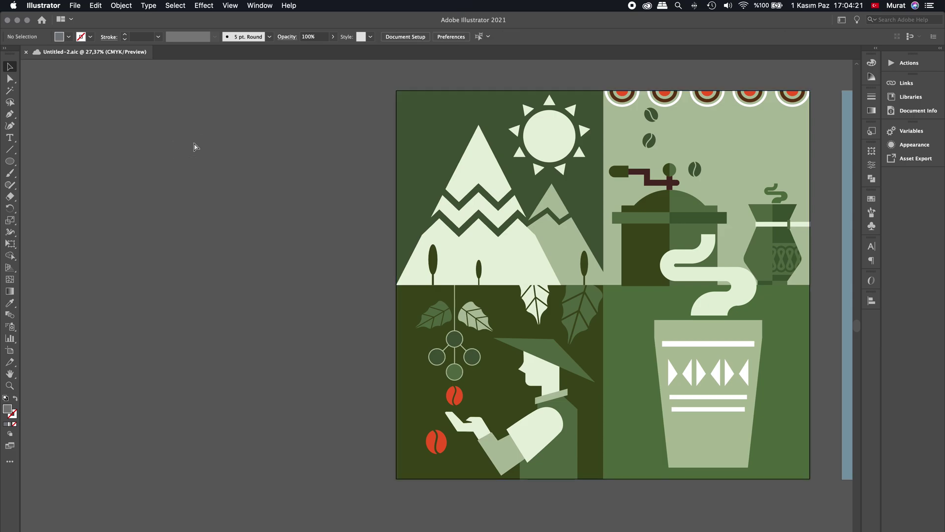
key(super+shift+p)
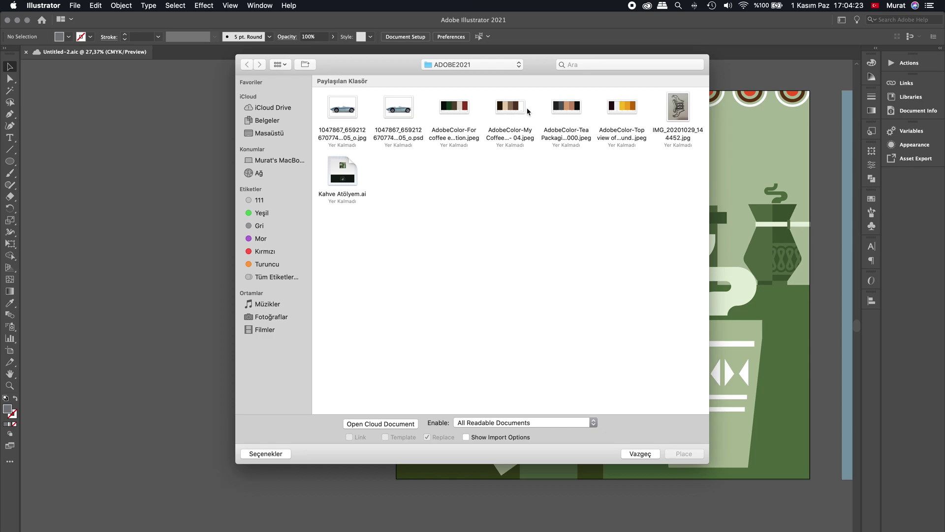
click(564, 110)
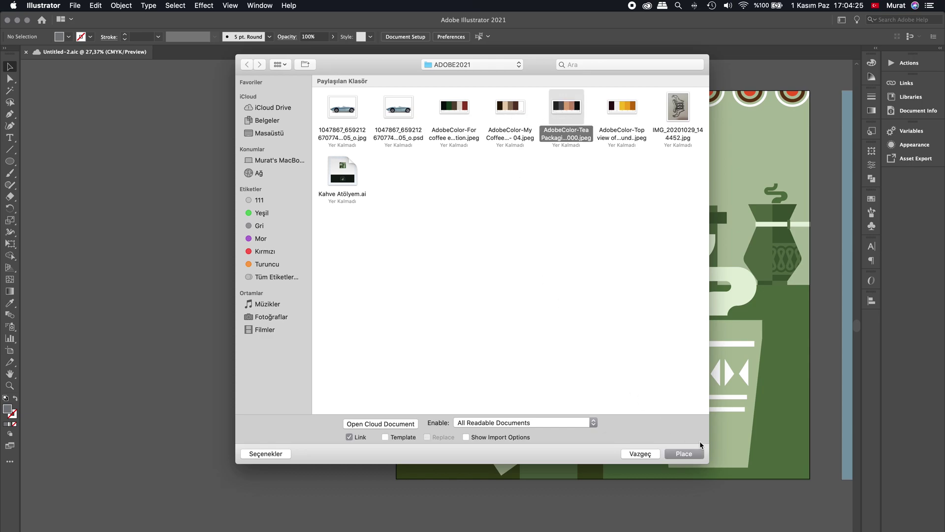
click(692, 452)
mouse_move(144, 130)
mouse_down()
mouse_move(295, 208)
mouse_move(318, 142)
mouse_up()
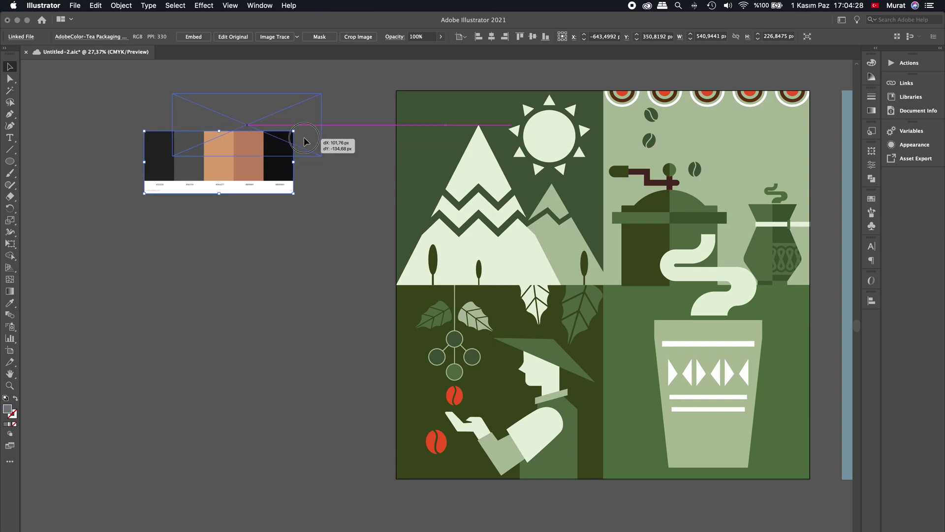
click(466, 190)
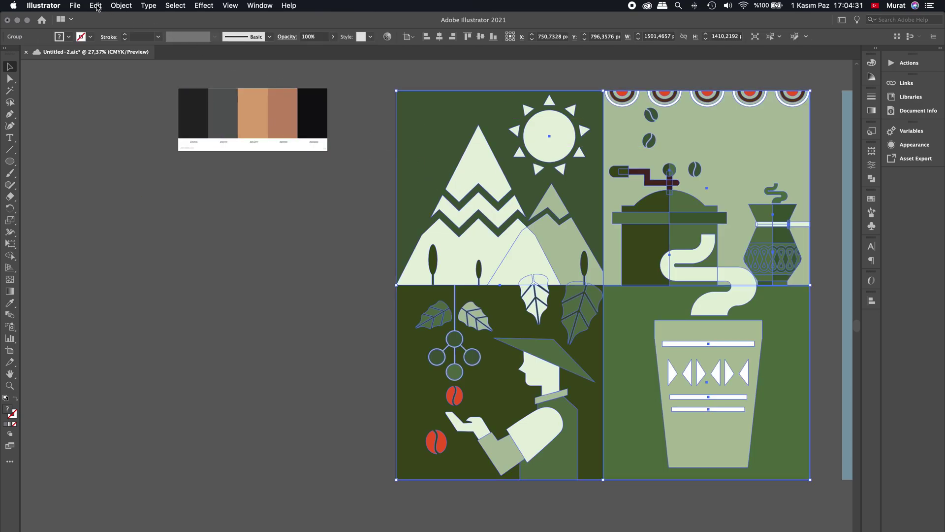
Reopen Recolor Artwork, recolour the coffee art from the palette image, then reset it.
click(96, 6)
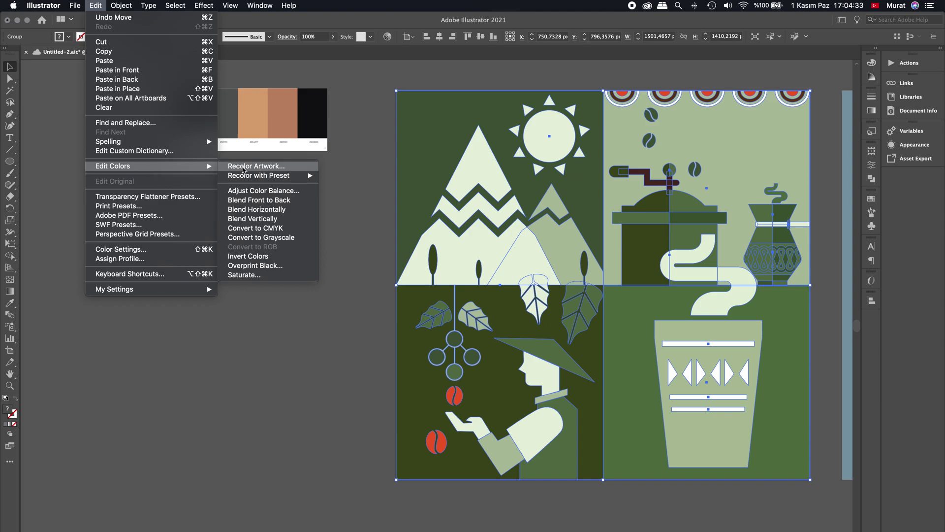
click(243, 167)
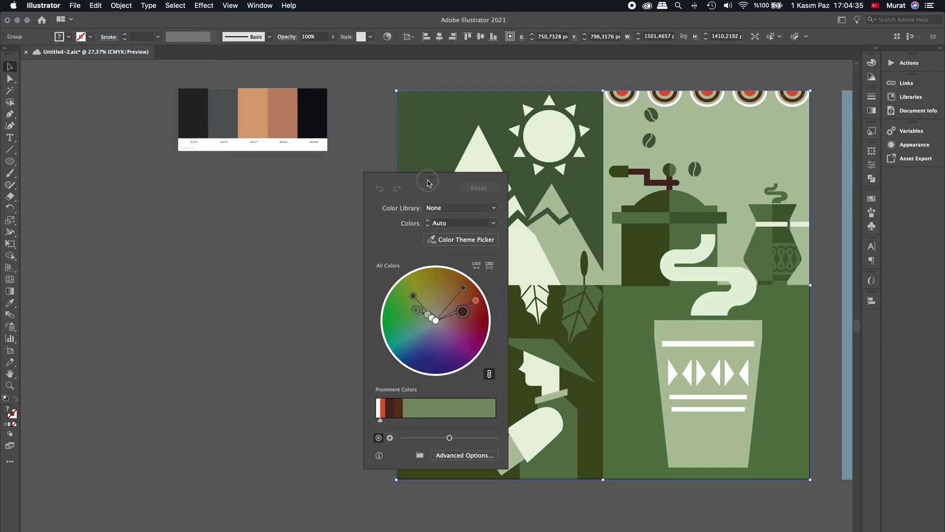
drag(430, 182, 274, 181)
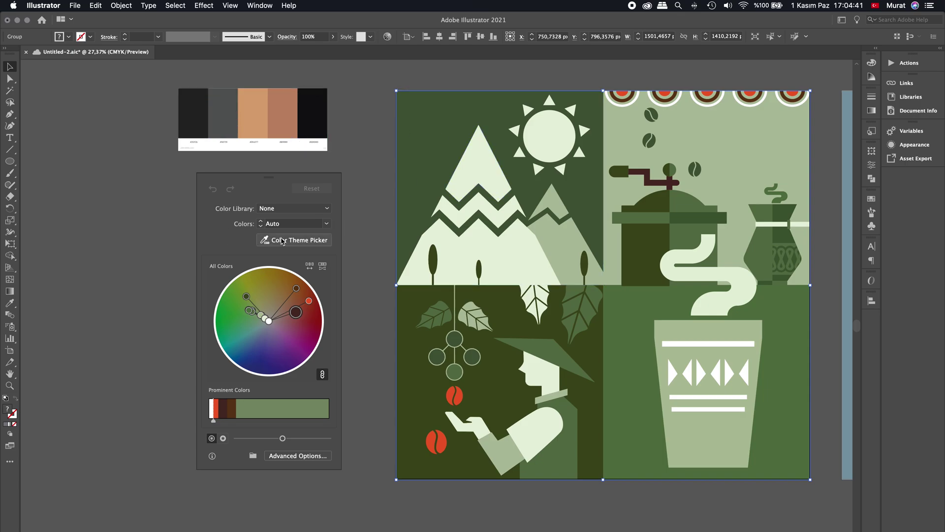
click(283, 242)
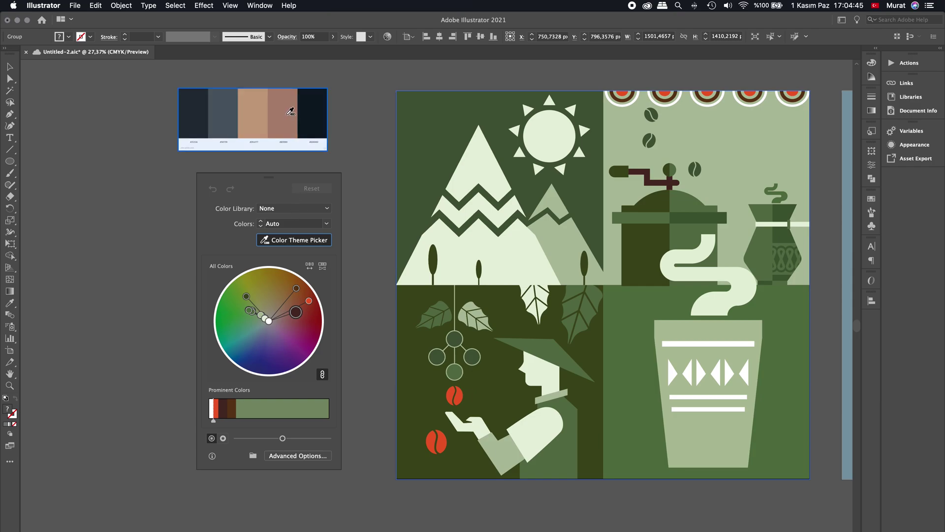
click(290, 111)
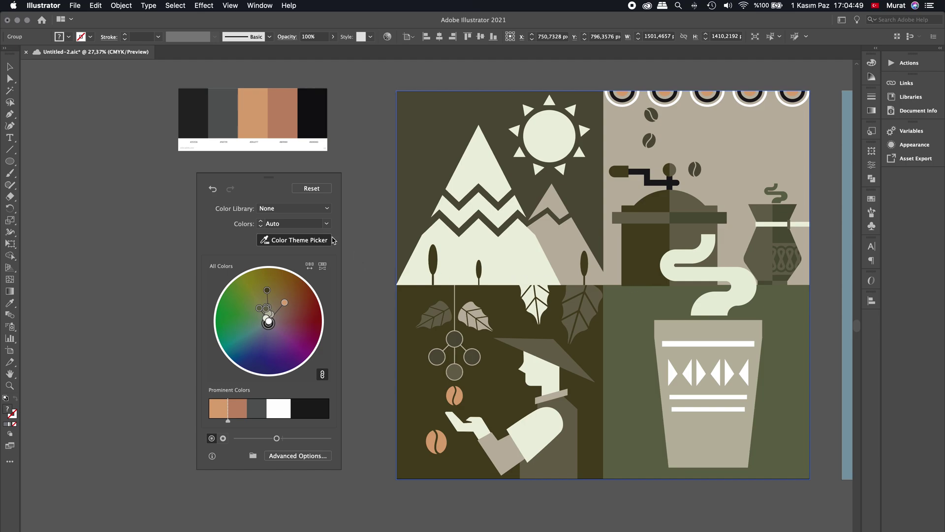
click(317, 188)
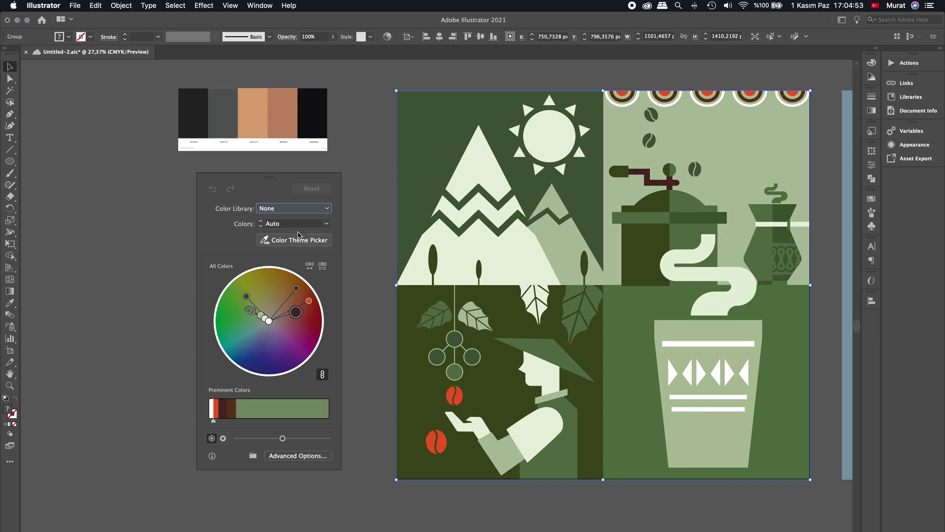
Sample the palette image again, reset to the original colours, and shuffle the colour order.
click(294, 239)
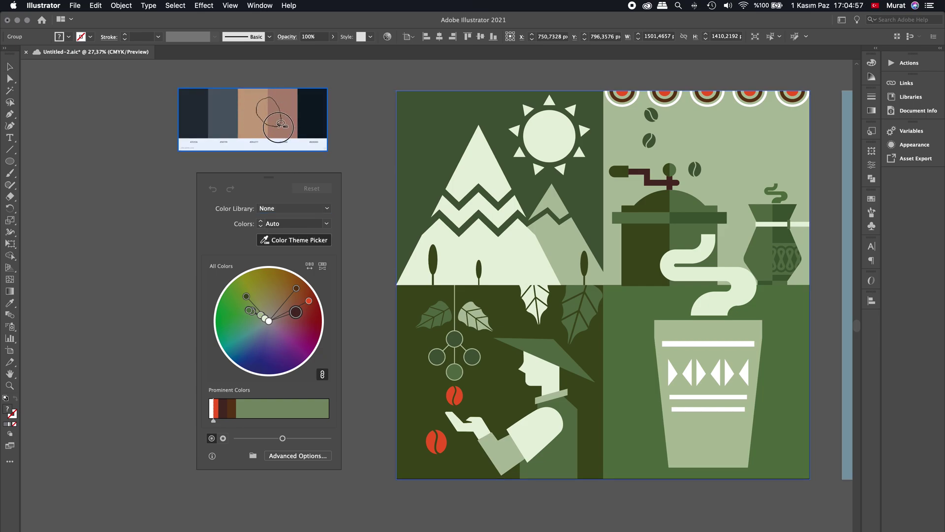
click(277, 114)
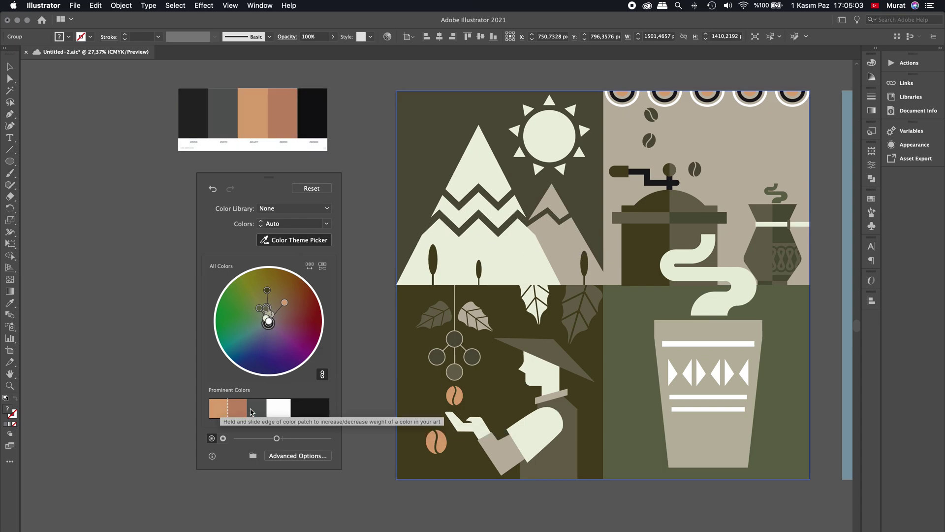
click(318, 191)
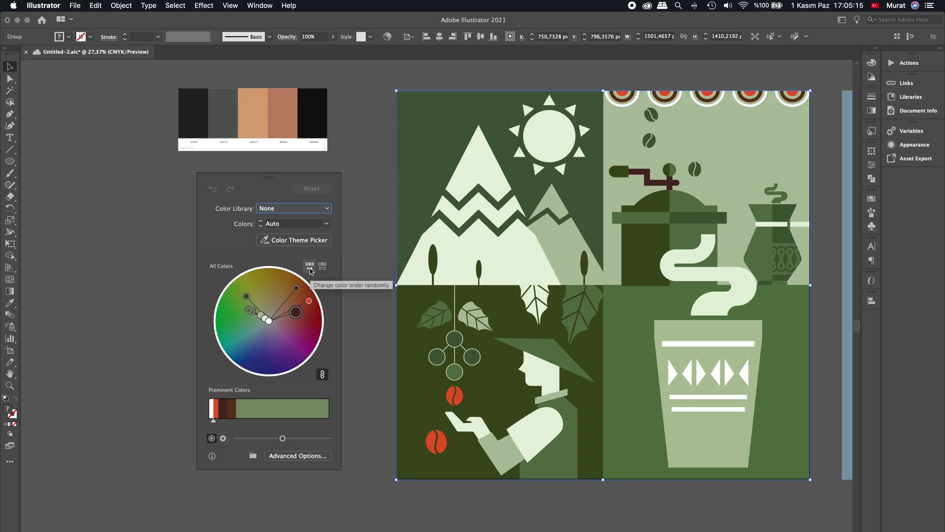
click(310, 269)
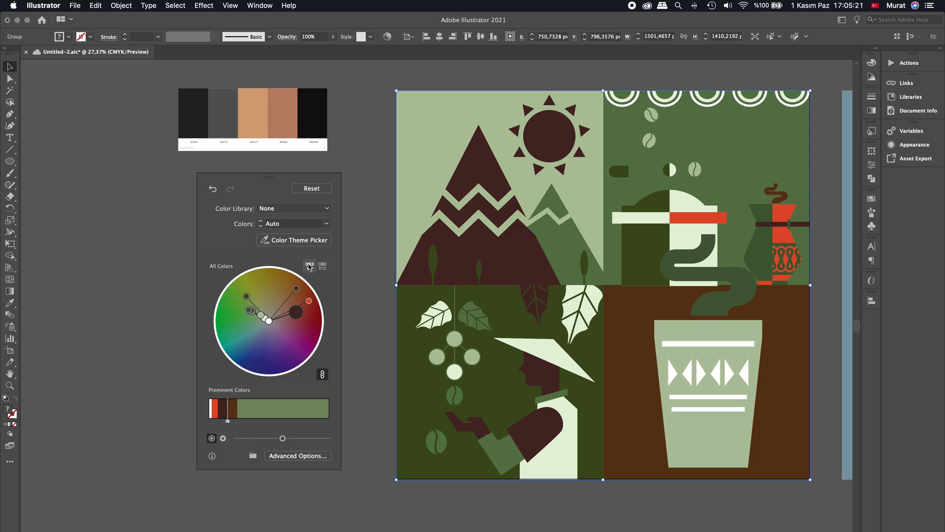
Randomize the coffee artwork's colour order and saturation/brightness several times.
click(309, 265)
click(309, 265)
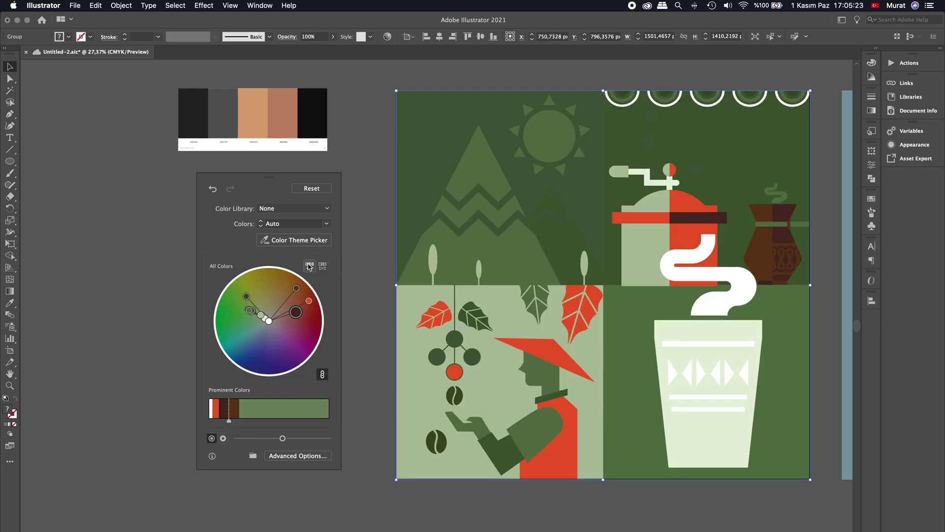
click(309, 266)
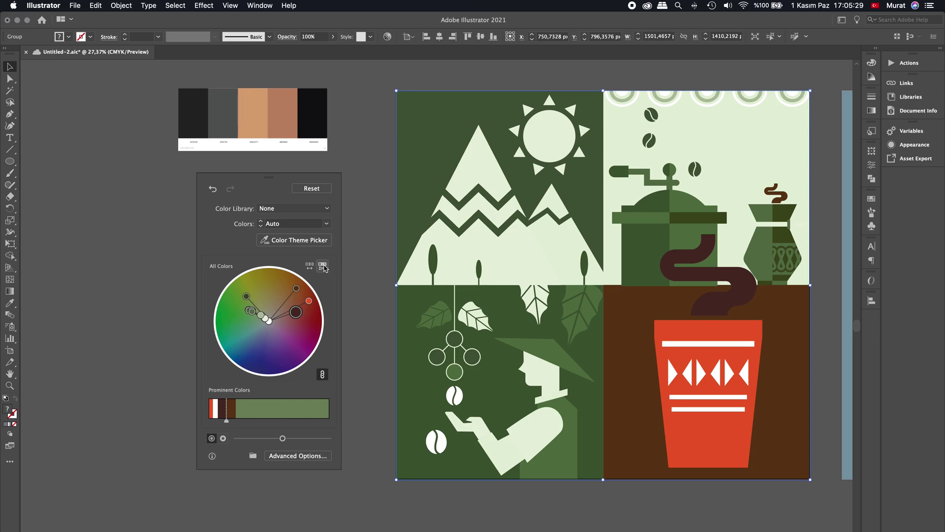
click(323, 266)
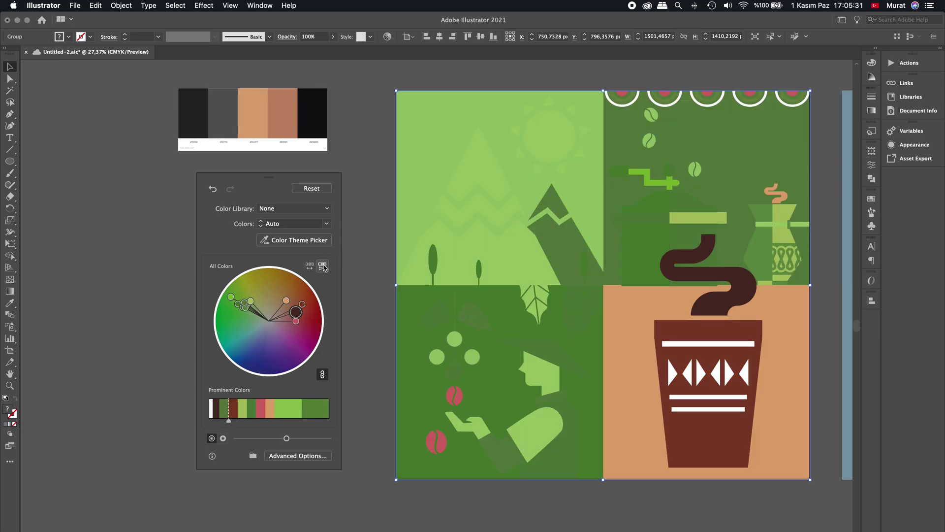
click(322, 267)
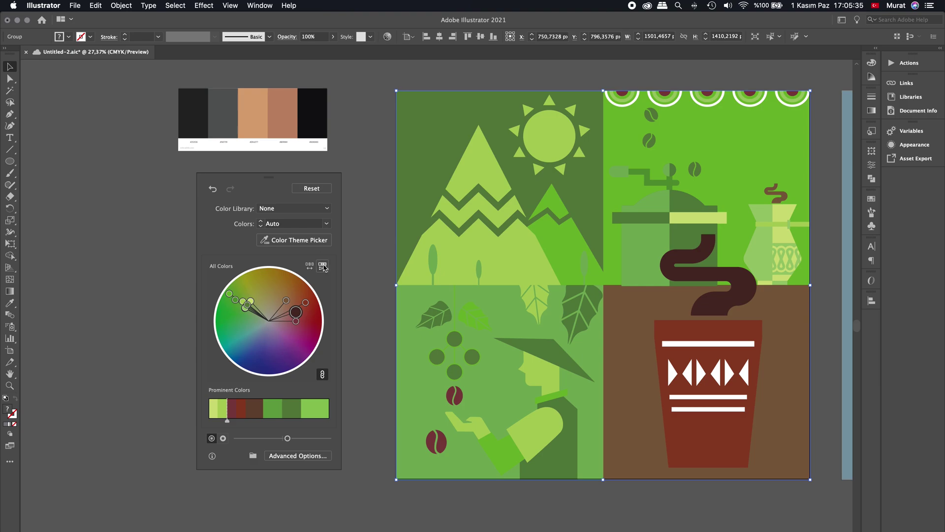
click(323, 266)
click(323, 267)
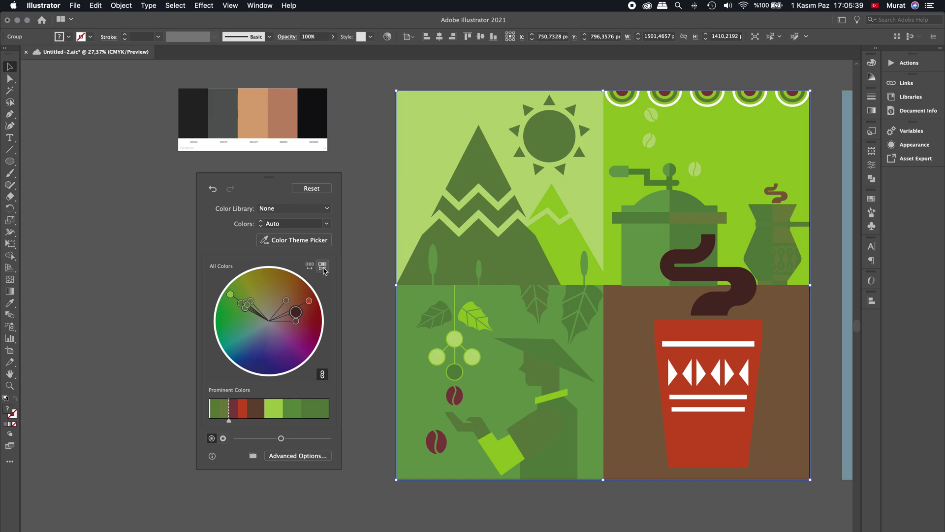
click(322, 266)
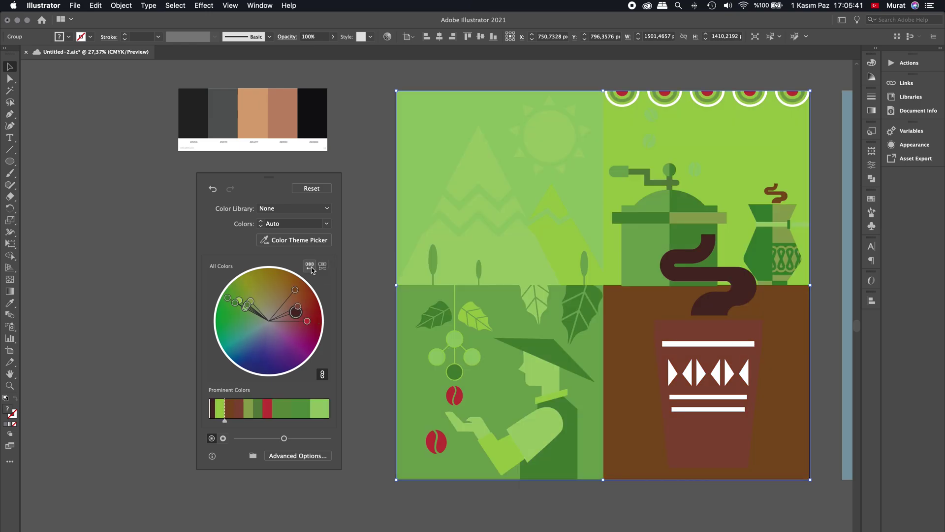
click(311, 268)
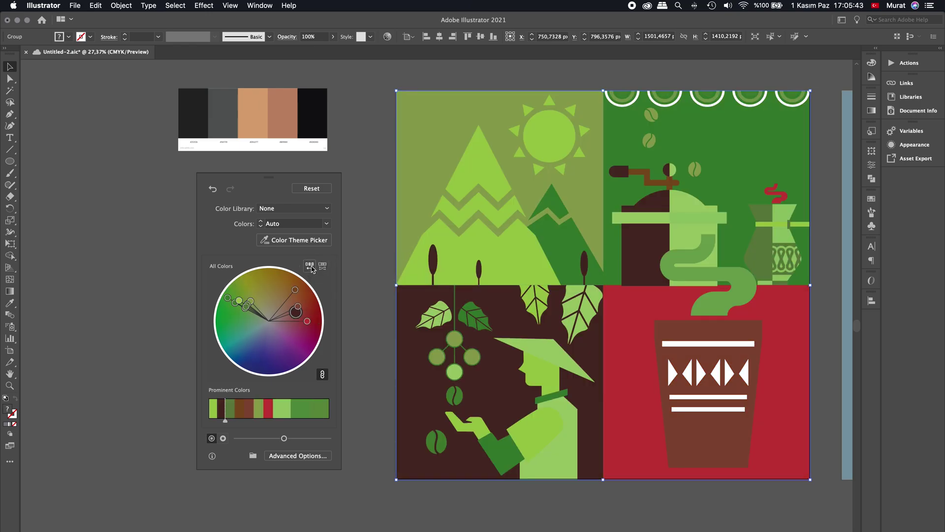
click(310, 267)
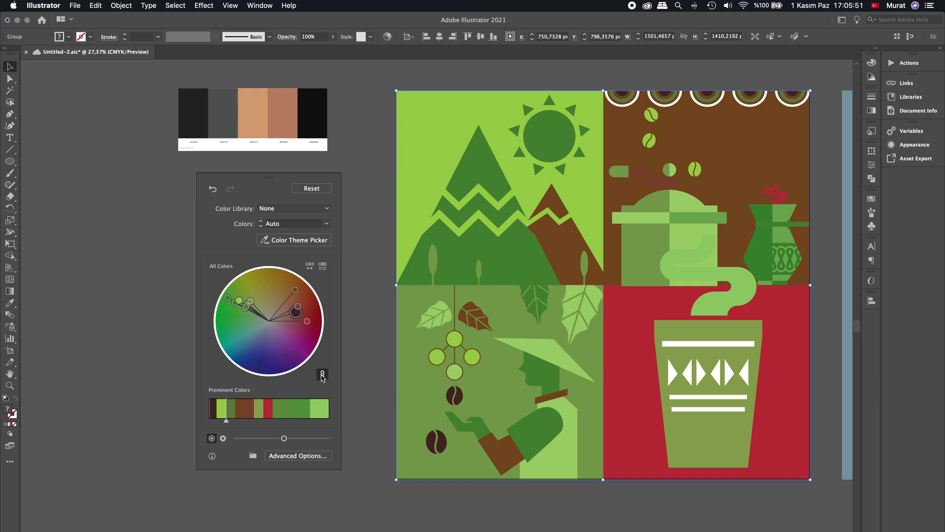
Rotate the hues, unlink harmony colours, and drag markers to make a purple-blue background.
mouse_move(295, 311)
mouse_down()
mouse_move(291, 354)
mouse_move(244, 340)
mouse_move(236, 322)
mouse_up()
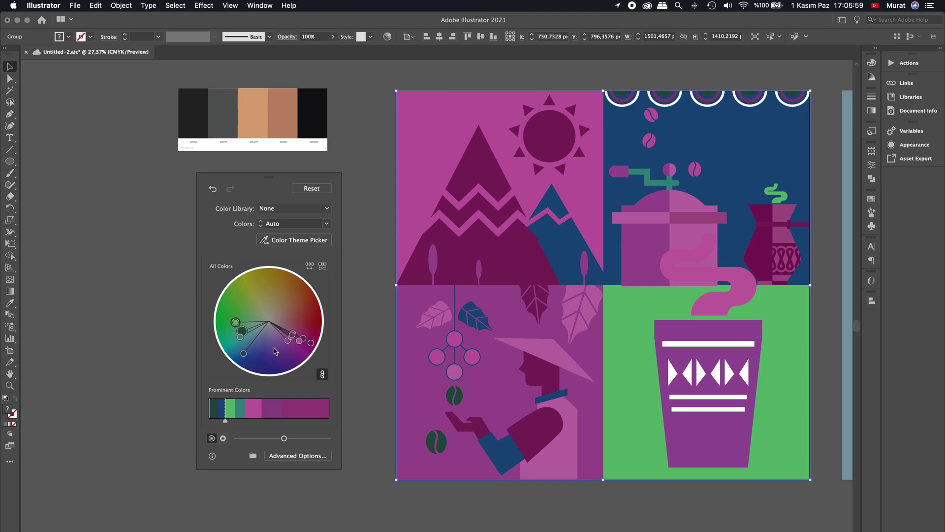
click(322, 375)
drag(310, 343, 275, 285)
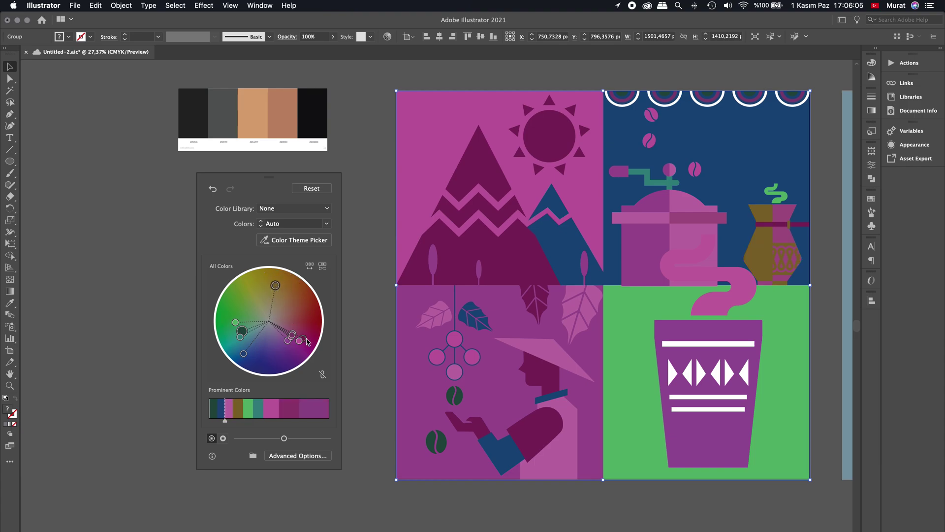
mouse_move(305, 340)
mouse_down()
mouse_move(277, 348)
mouse_move(246, 293)
mouse_up()
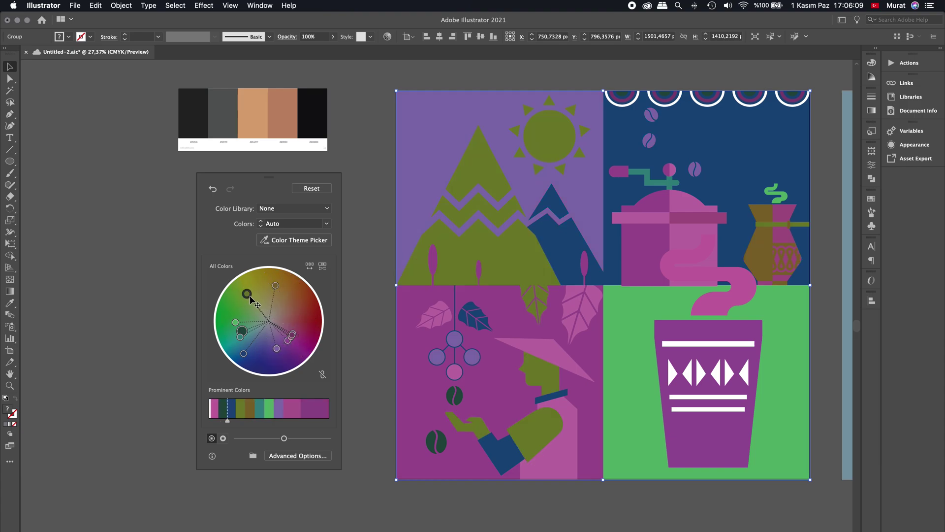
Reset colours, reweight Prominent Colors toward olive greens, and adjust brightness and saturation.
click(311, 188)
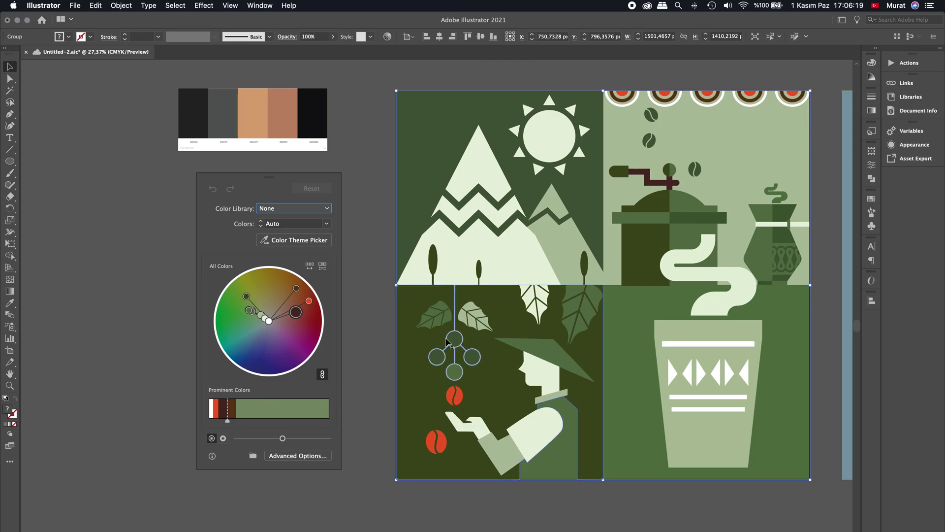
drag(227, 409, 289, 407)
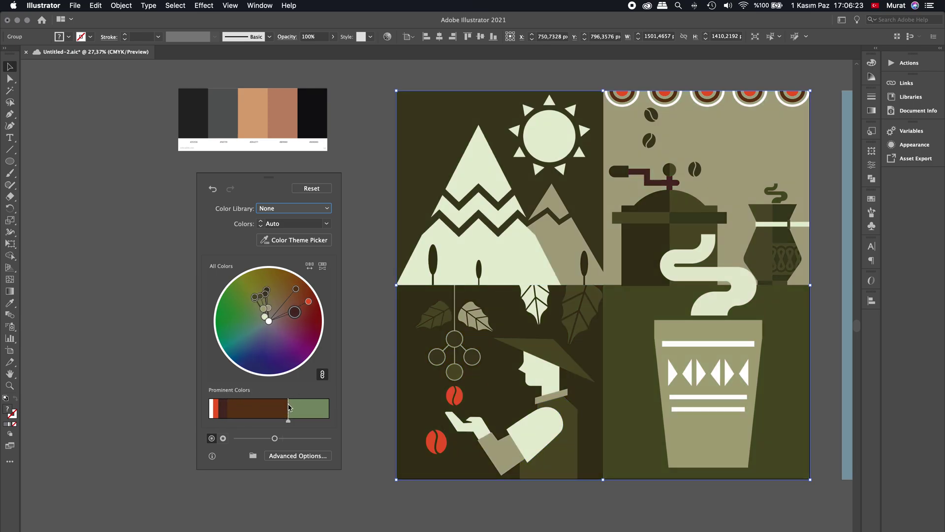
drag(289, 407, 257, 408)
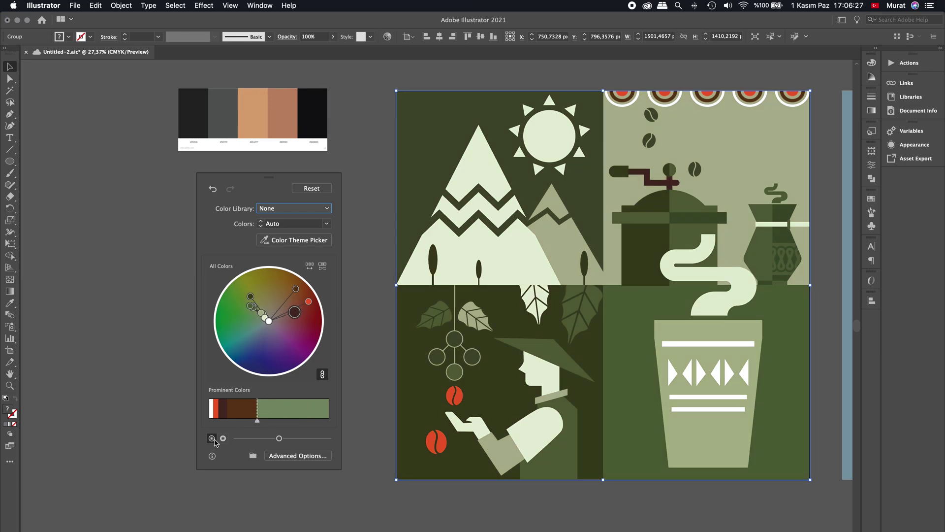
drag(279, 438, 254, 439)
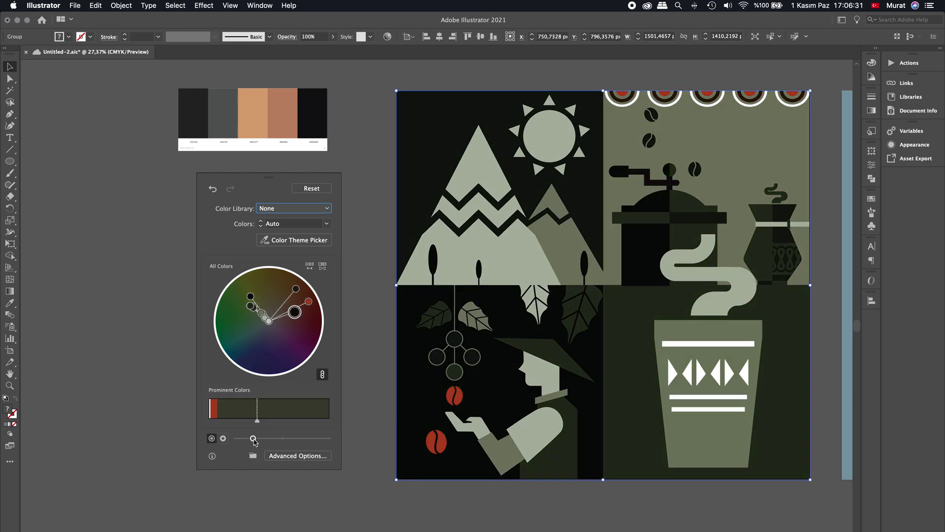
mouse_move(253, 438)
mouse_down()
mouse_move(302, 438)
mouse_move(258, 438)
mouse_up()
click(223, 438)
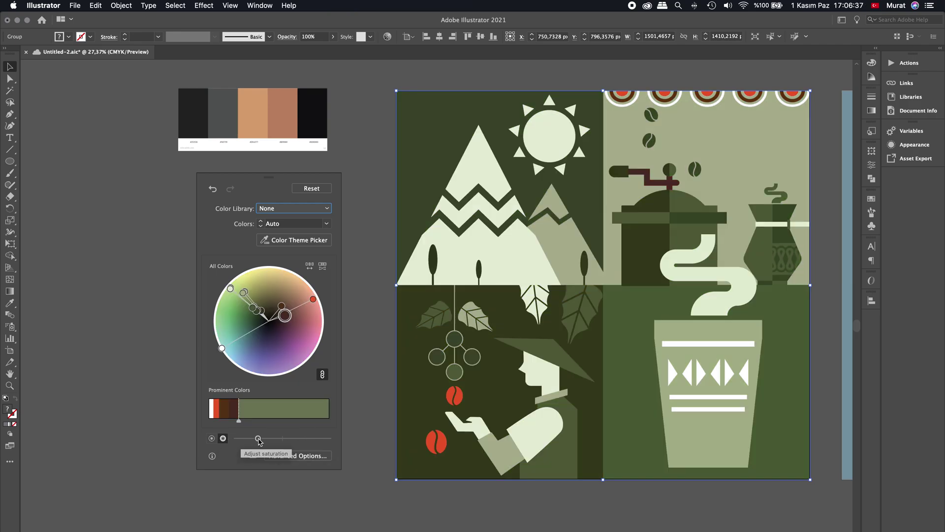
mouse_move(258, 439)
mouse_down()
mouse_move(246, 438)
mouse_move(303, 438)
mouse_up()
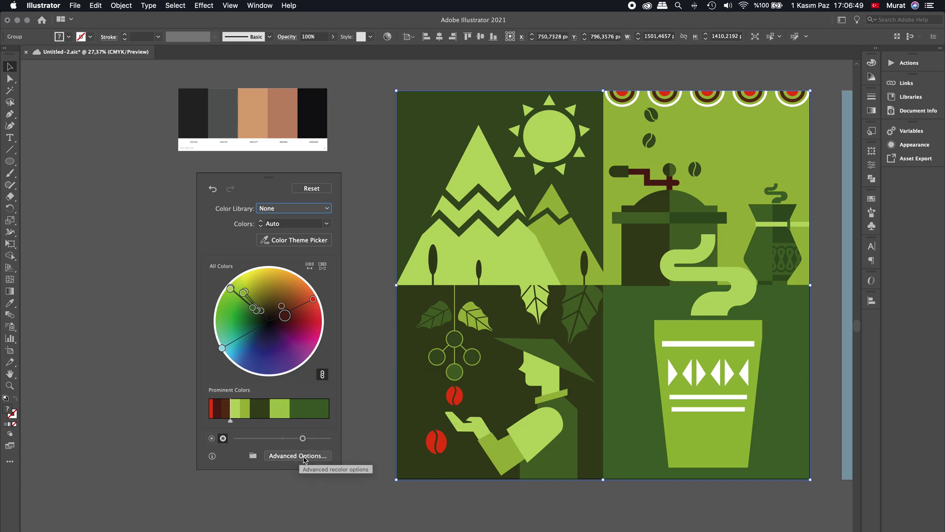
Cancel the recolour to keep the original greens, and delete the tea palette image.
click(303, 456)
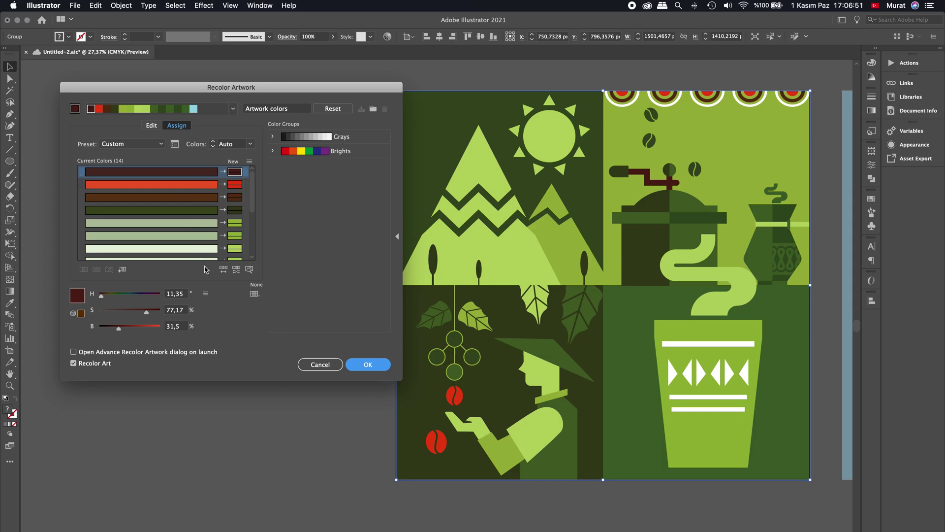
scroll(197, 224, down, 5)
click(321, 364)
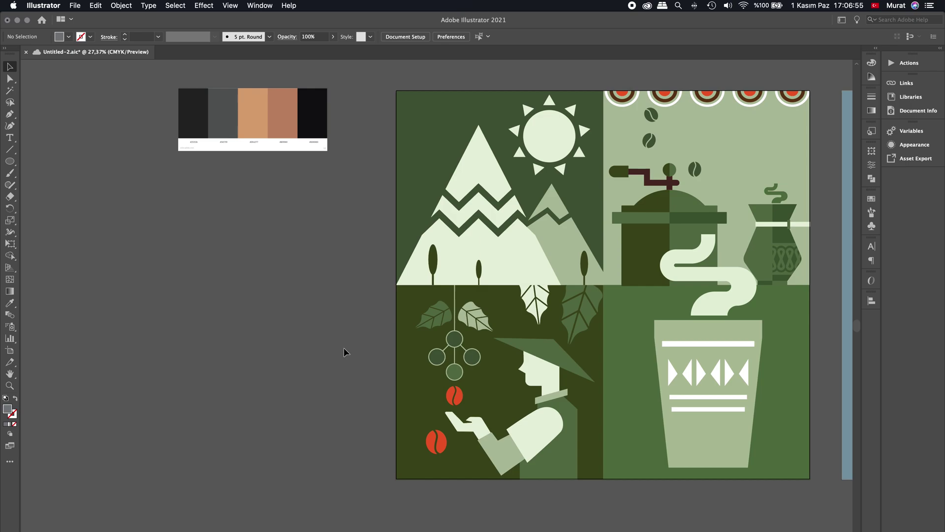
click(296, 145)
key(Delete)
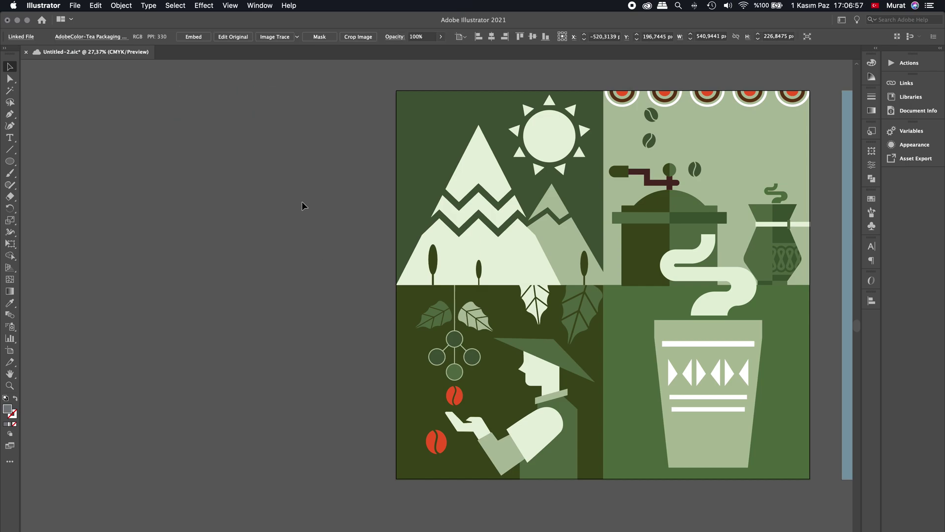
Scroll over to the Vintage Car layout and zoom in around its title.
scroll(695, 181, right, 5)
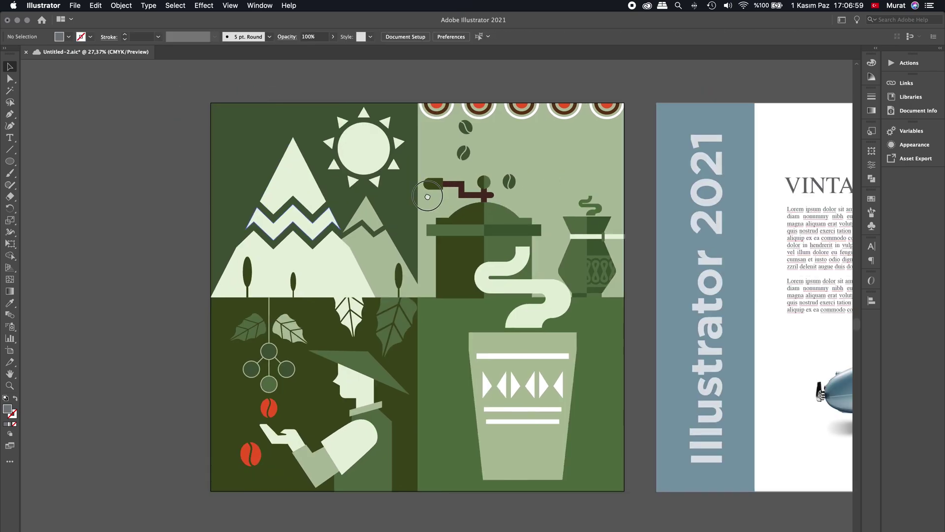
scroll(590, 207, right, 3)
scroll(499, 217, right, 5)
scroll(423, 200, right, 3)
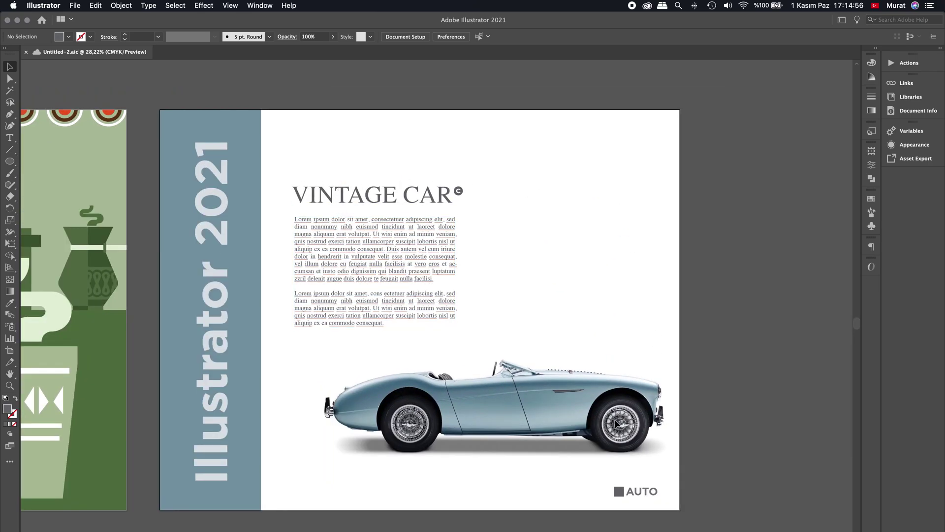
key(z)
drag(418, 180, 492, 178)
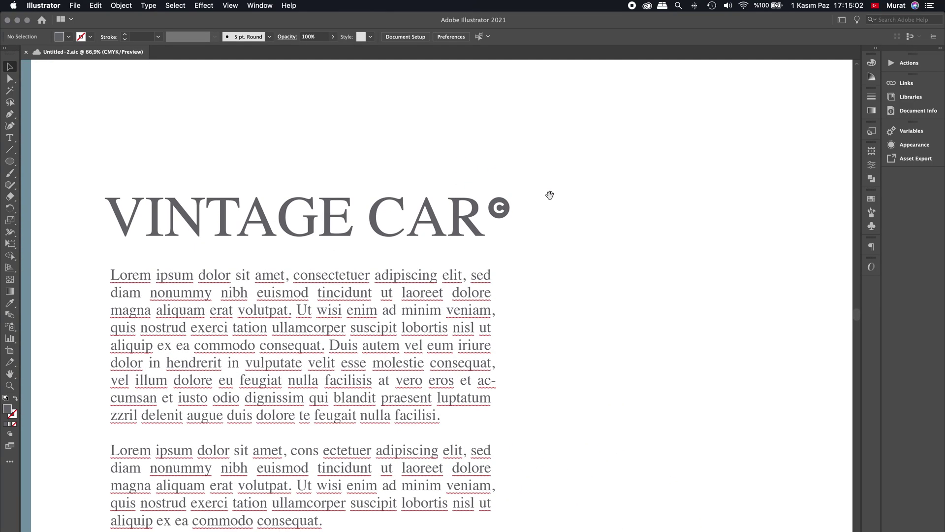
drag(591, 205, 534, 204)
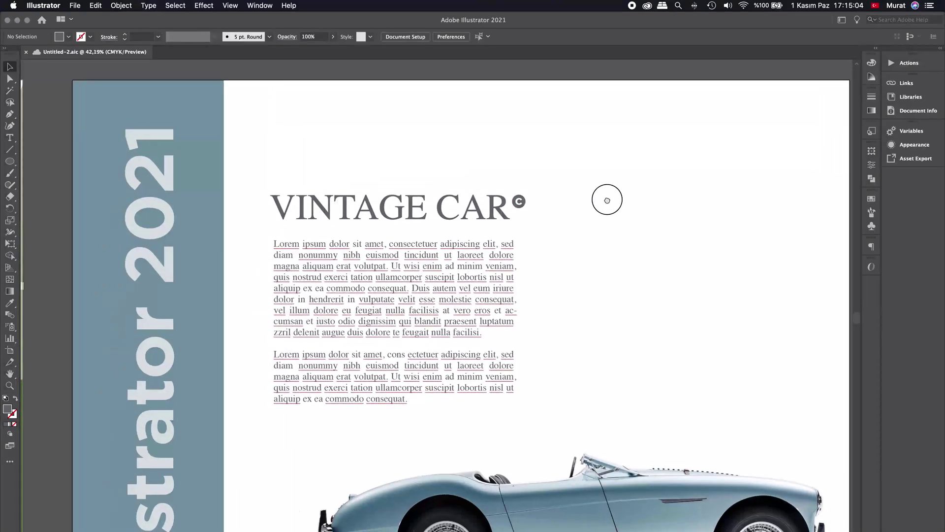
drag(606, 200, 545, 188)
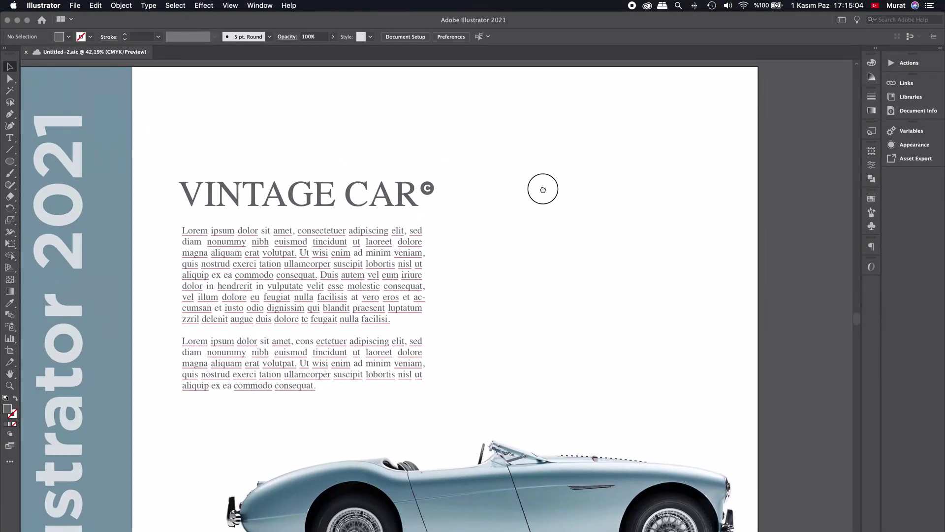
Show the Character and Align panels, stack Align below Character, and zoom into the heading.
click(258, 6)
mouse_move(262, 434)
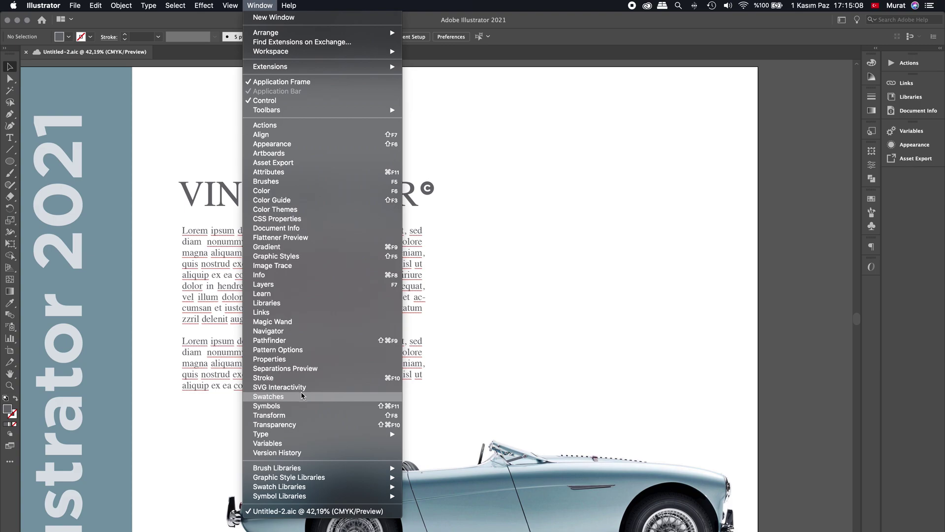
click(427, 434)
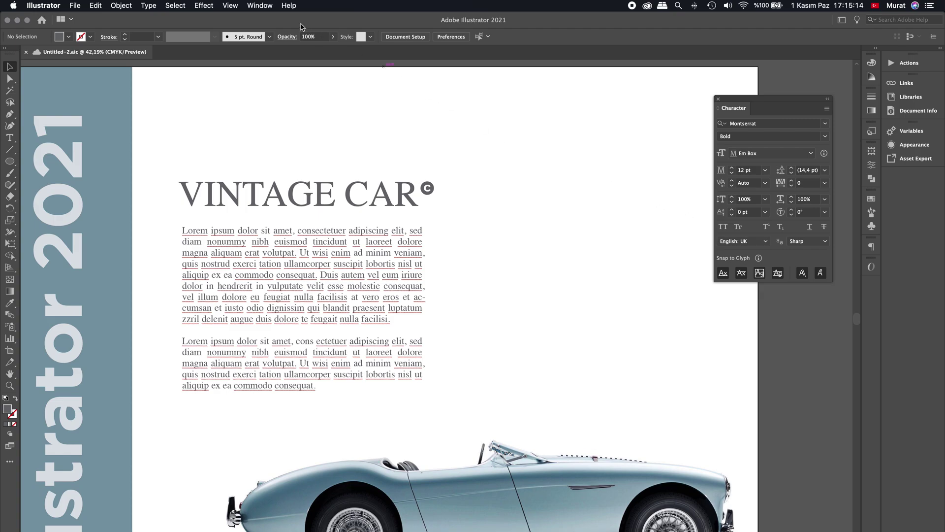
click(259, 6)
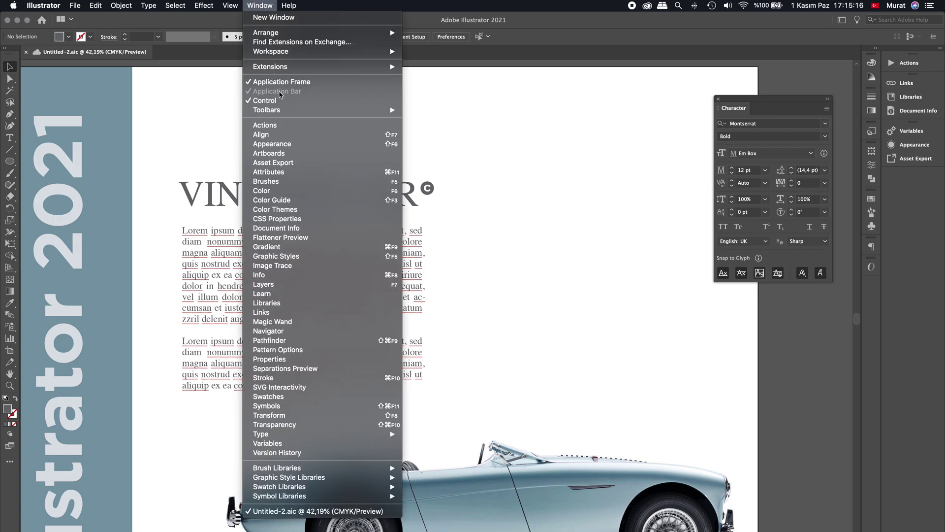
click(304, 136)
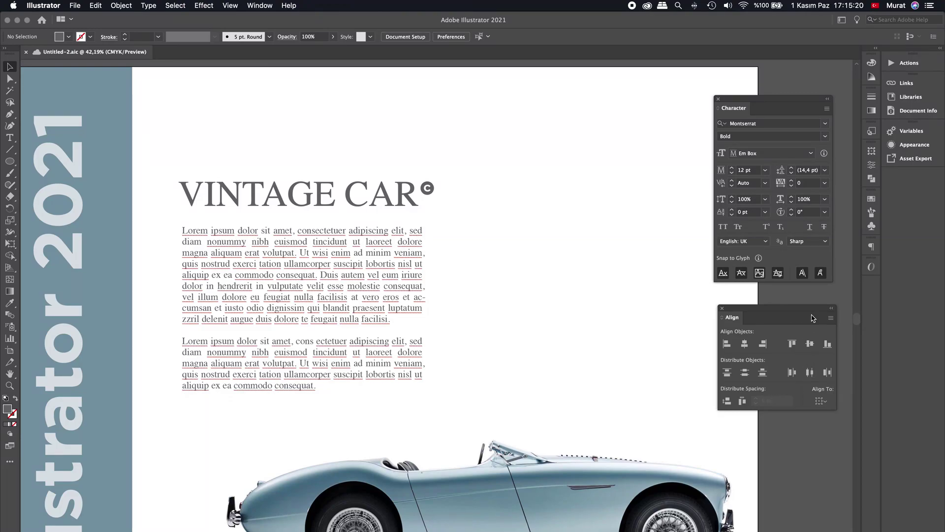
drag(792, 311, 791, 300)
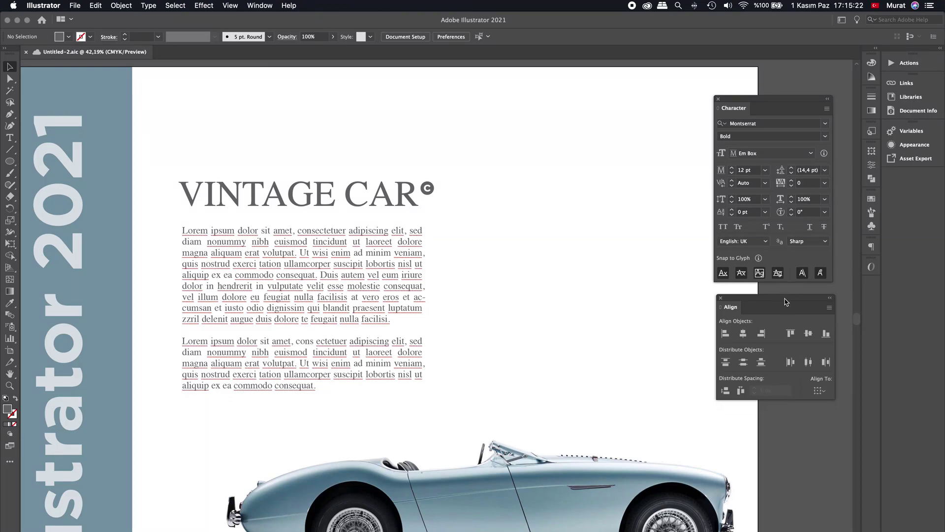
drag(285, 122, 382, 151)
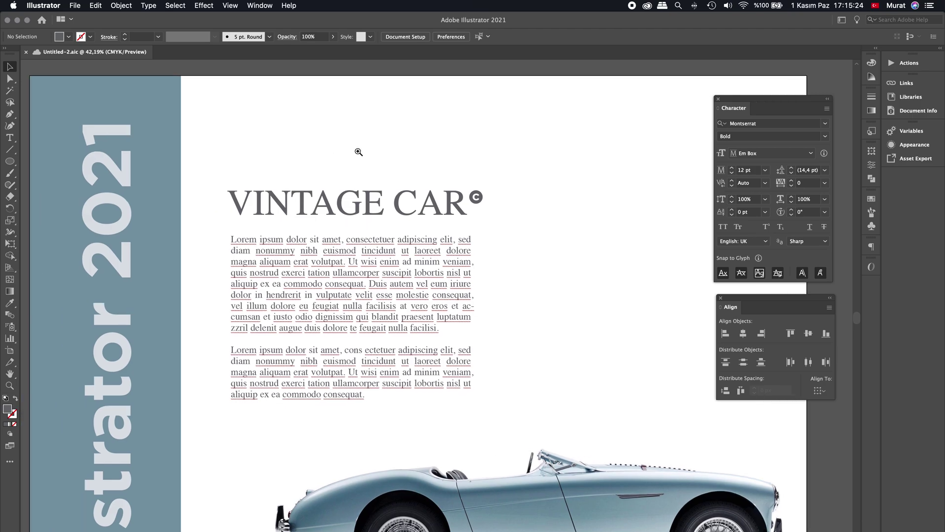
drag(382, 151, 509, 220)
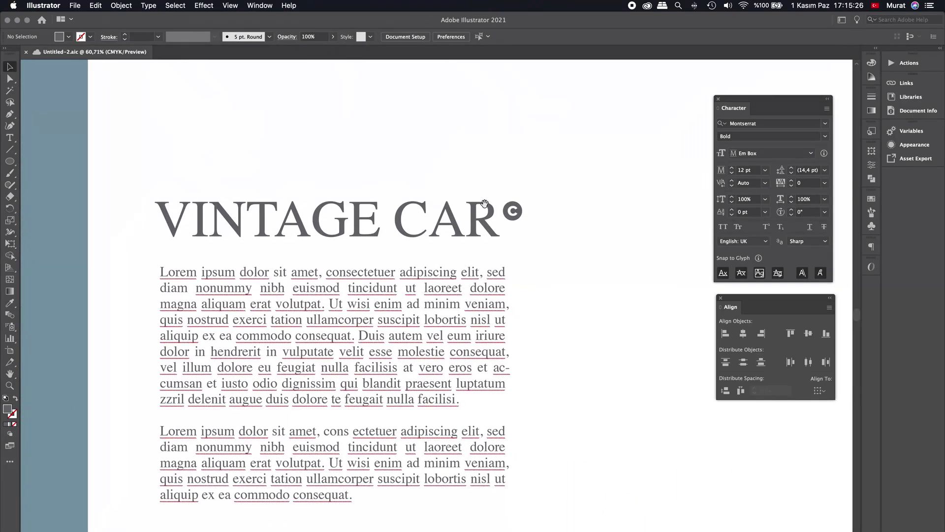
Retype the heading's 'AR' as 'ar' so it reads 'VINTAGE Car'.
click(511, 212)
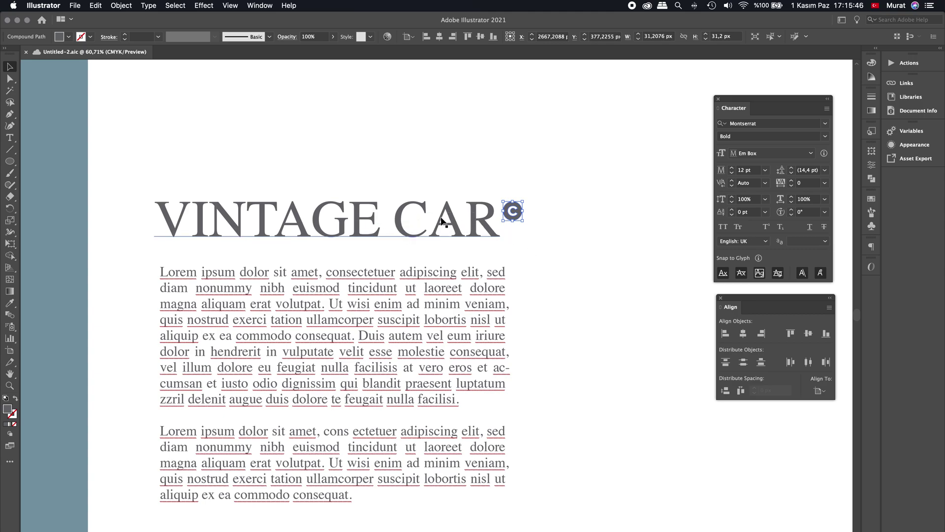
double_click(459, 223)
drag(429, 219, 500, 219)
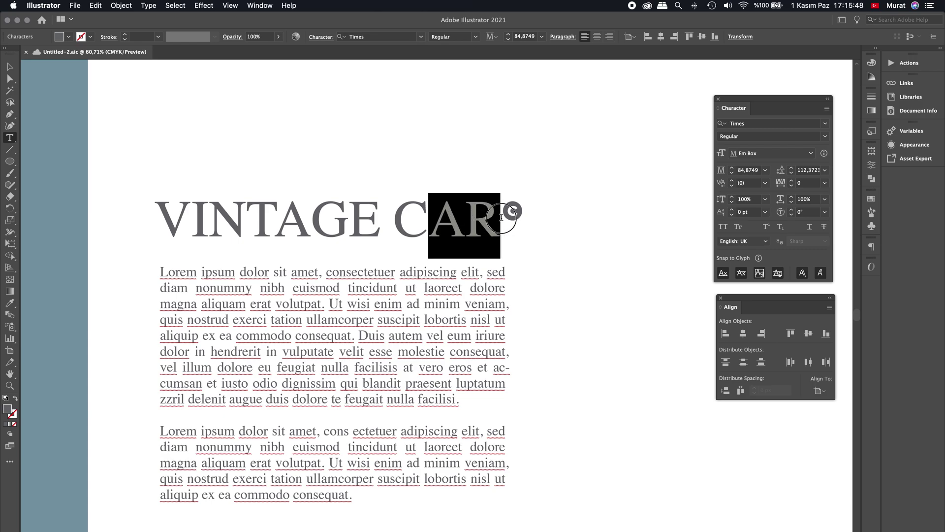
text(ar)
click(11, 65)
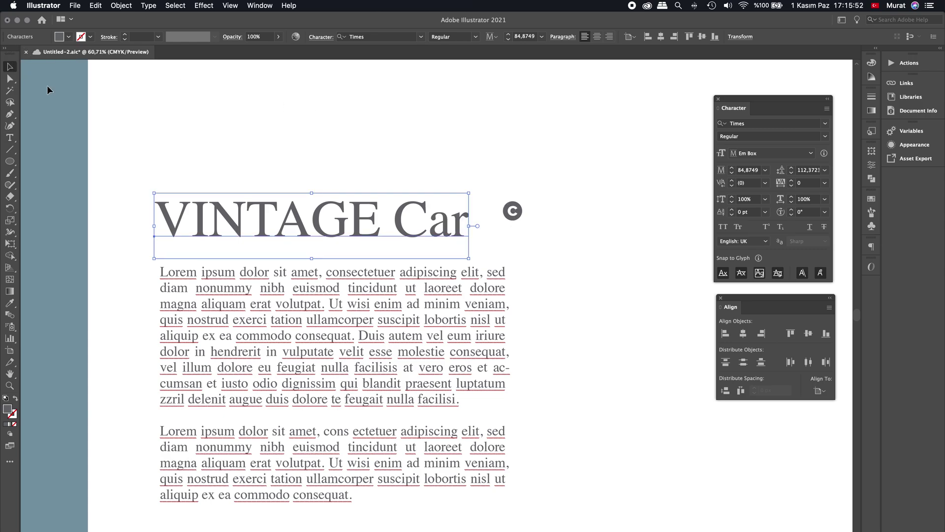
Drag the © mark left to sit beside 'Car', then deselect everything.
drag(516, 221, 497, 219)
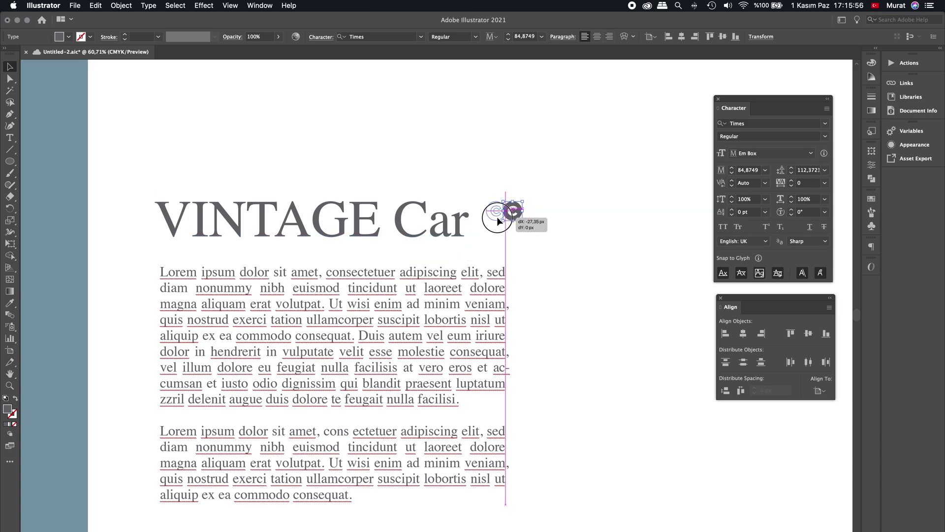
drag(497, 217, 496, 216)
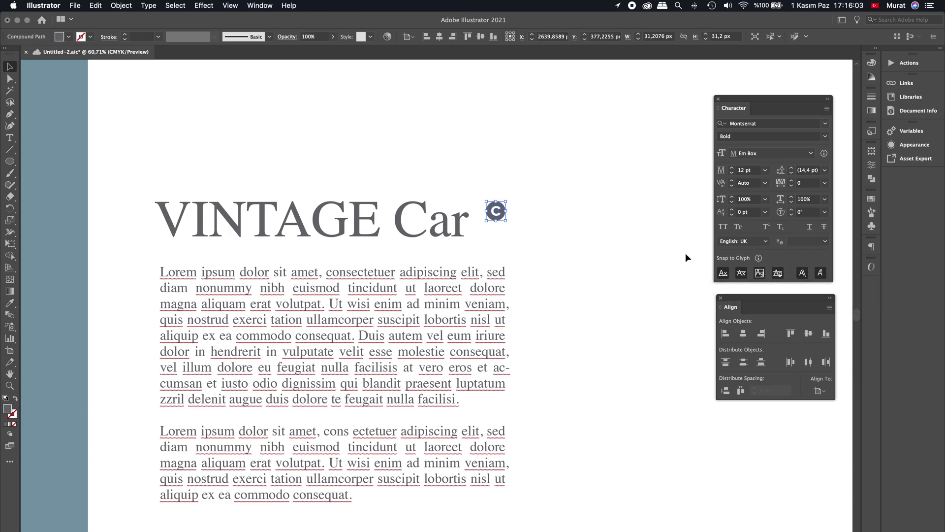
click(398, 197)
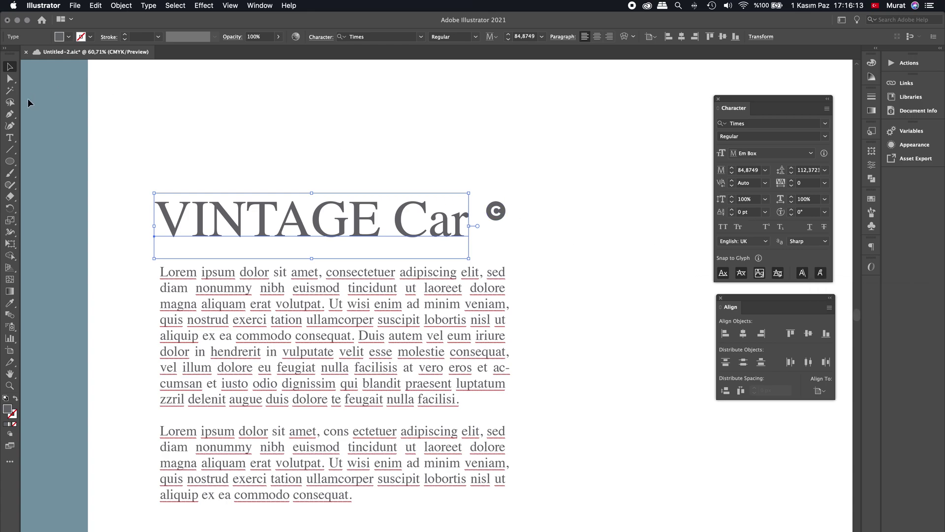
click(10, 114)
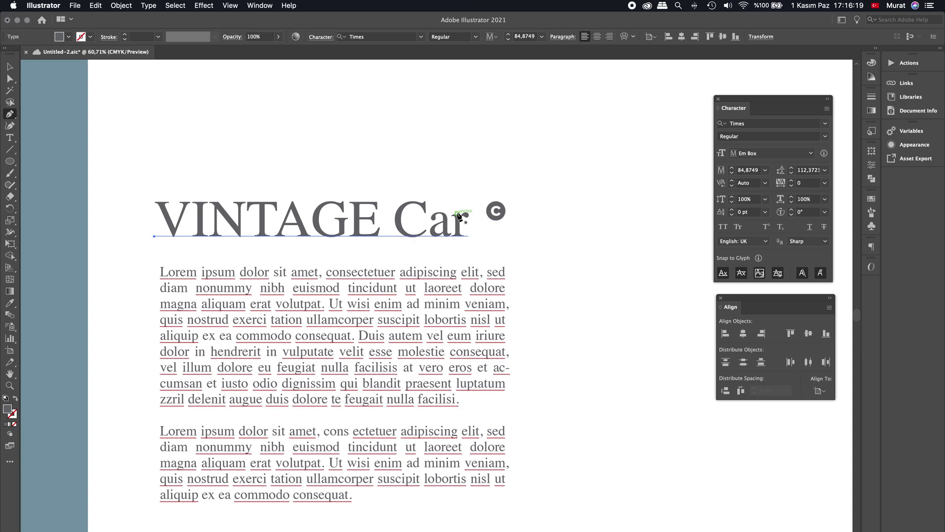
click(9, 65)
click(545, 155)
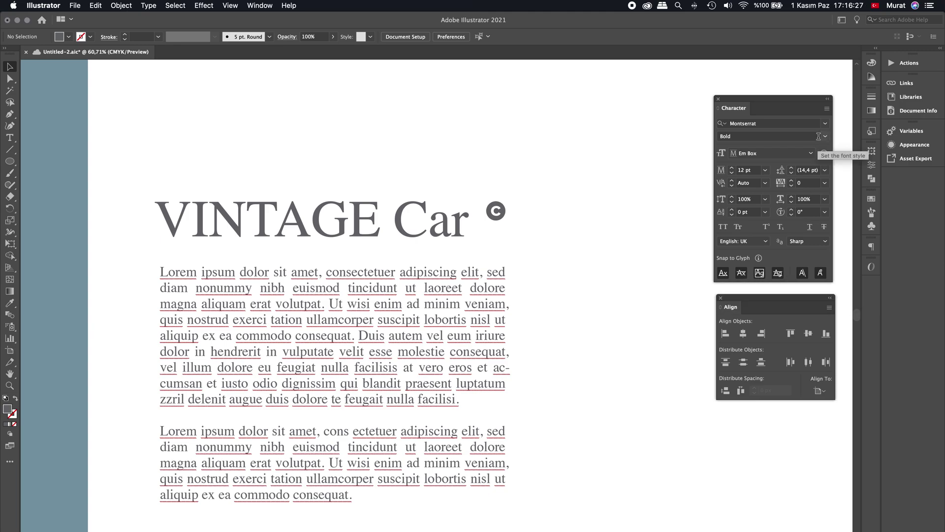
click(827, 109)
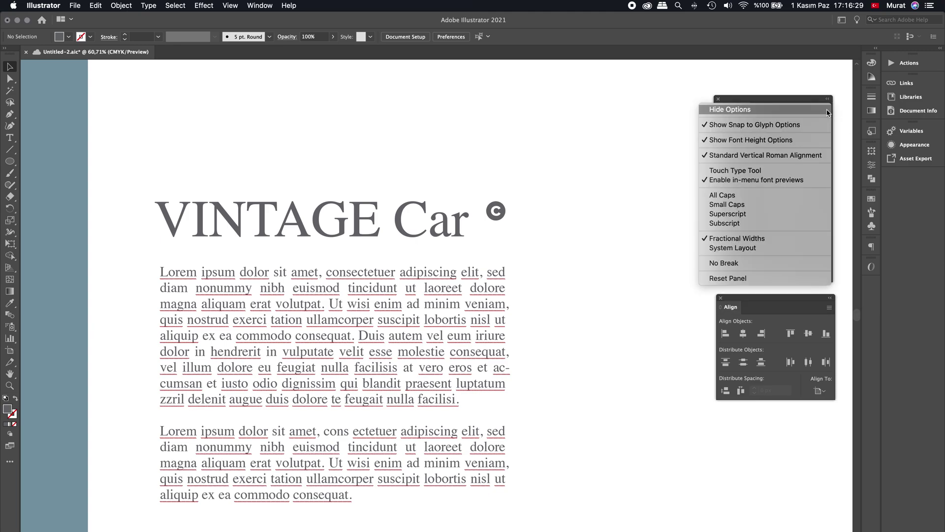
click(752, 126)
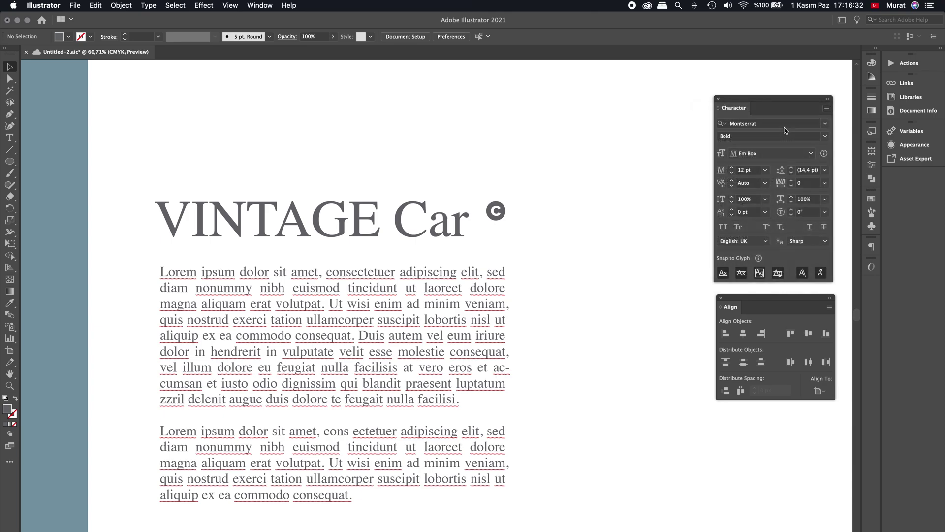
click(827, 110)
click(750, 125)
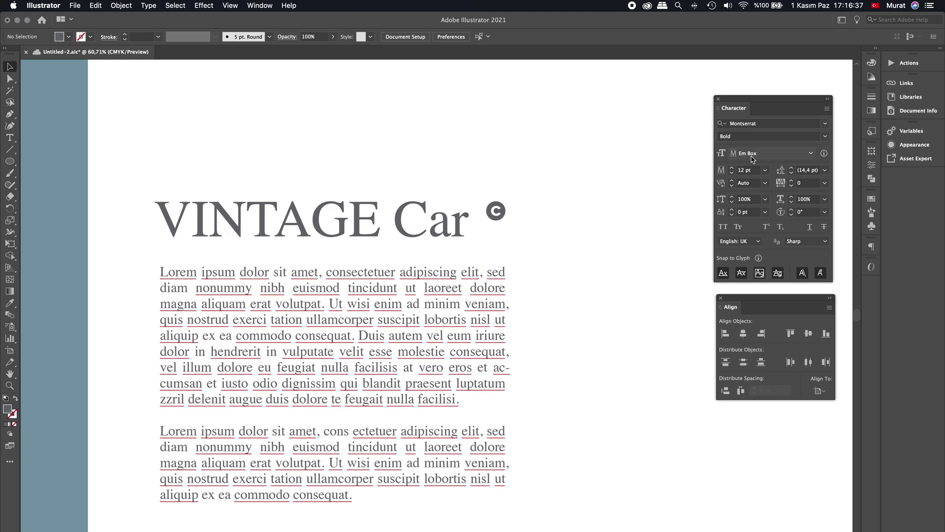
click(826, 108)
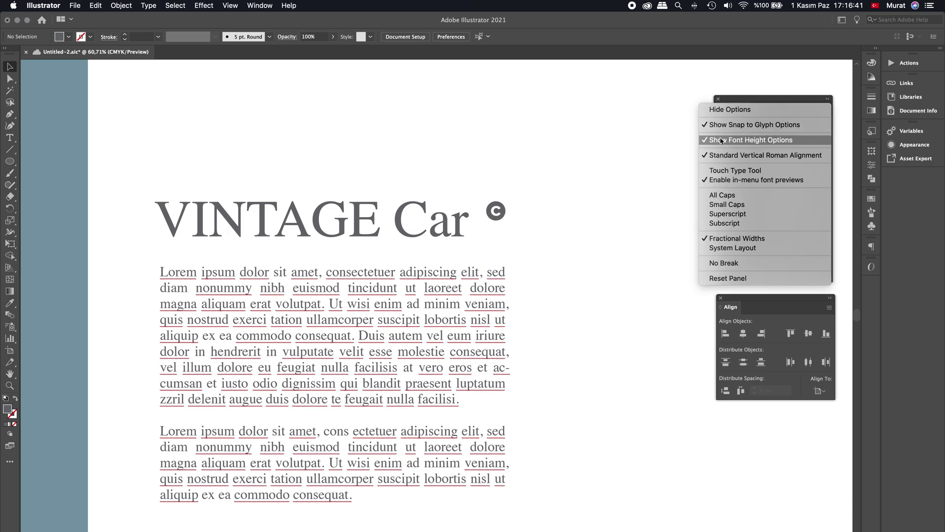
click(749, 142)
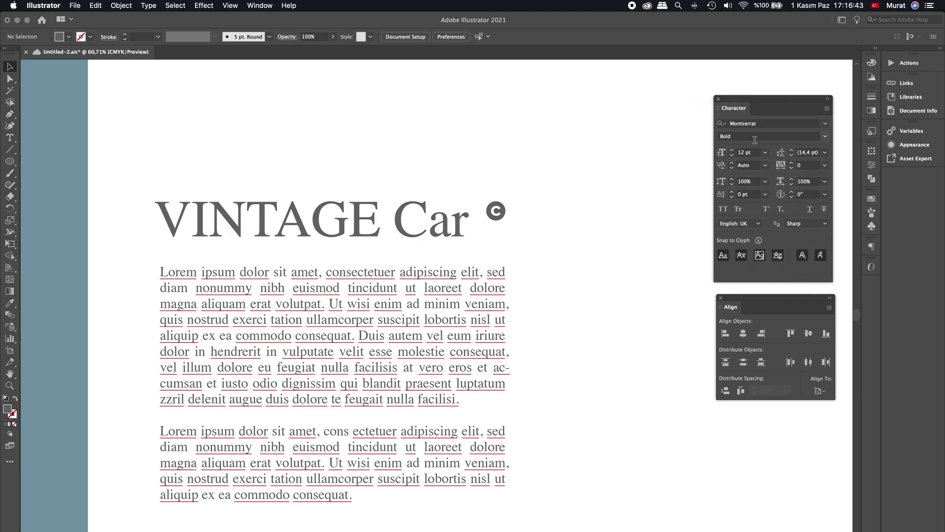
click(826, 110)
click(757, 141)
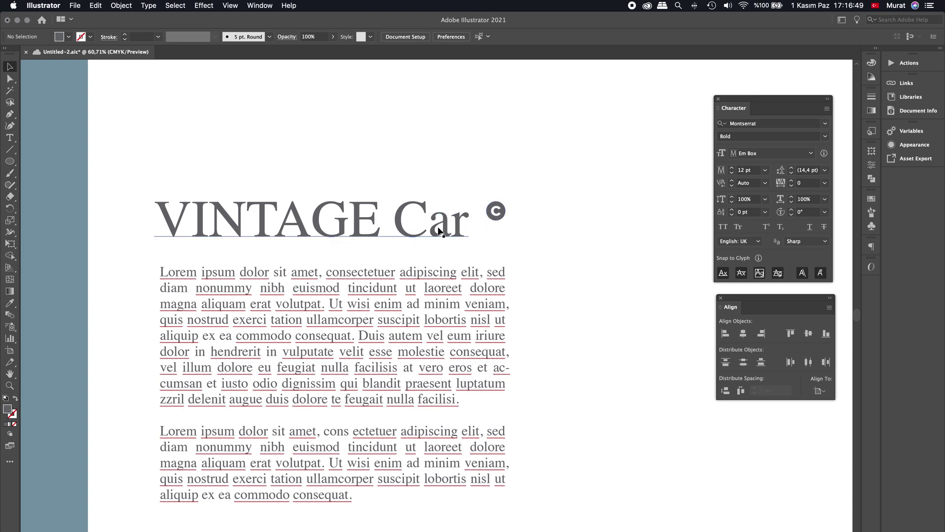
Check the © position beside Car and toggle aligning point text to glyph bounds.
scroll(443, 231, up, 1)
scroll(472, 146, up, 1)
scroll(472, 146, up, 1)
scroll(430, 146, up, 1)
scroll(443, 148, up, 1)
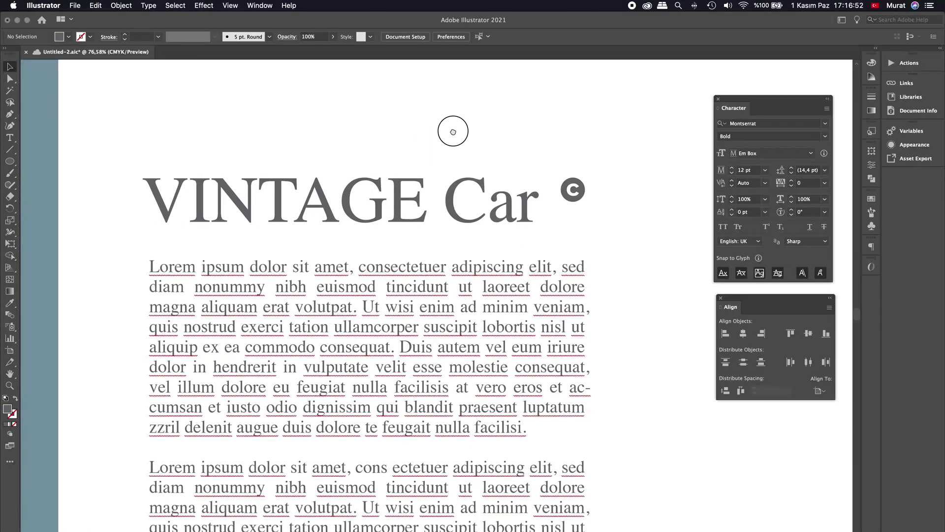
click(578, 190)
drag(582, 189, 581, 198)
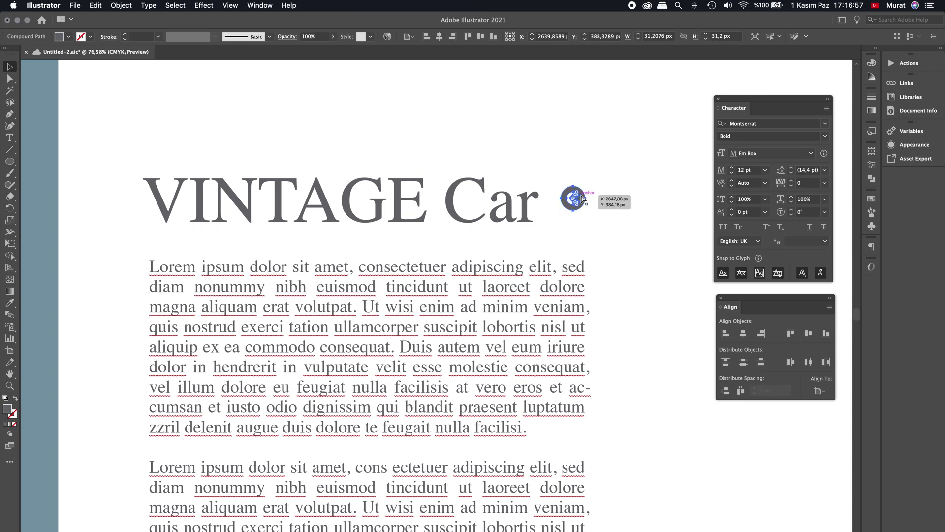
drag(582, 198, 582, 189)
click(502, 209)
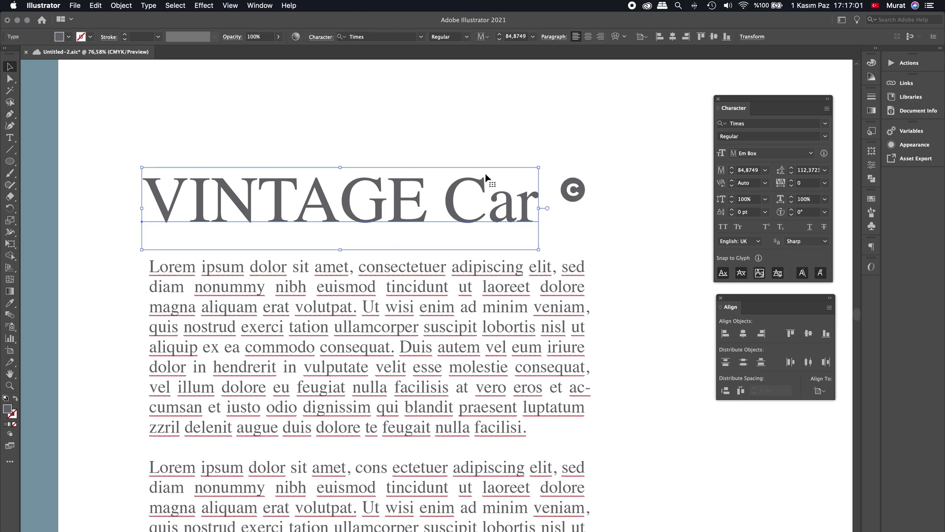
click(585, 192)
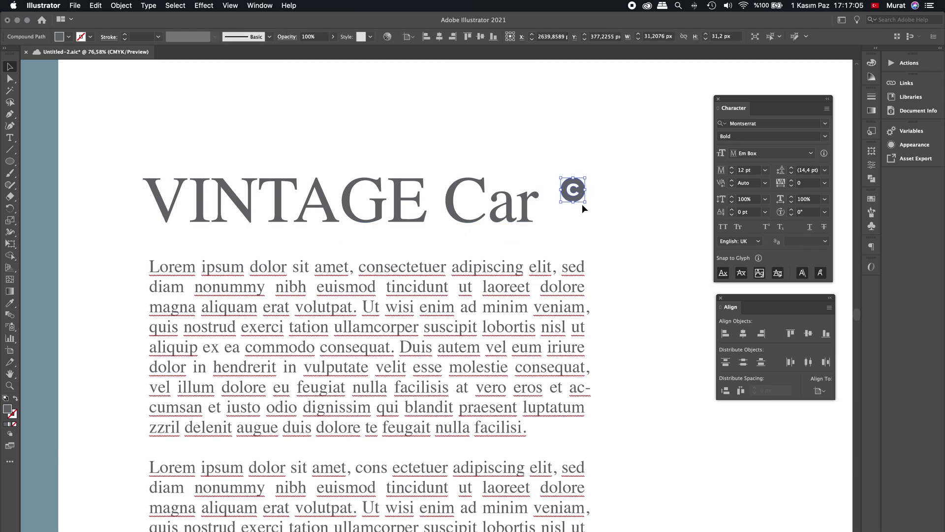
click(829, 309)
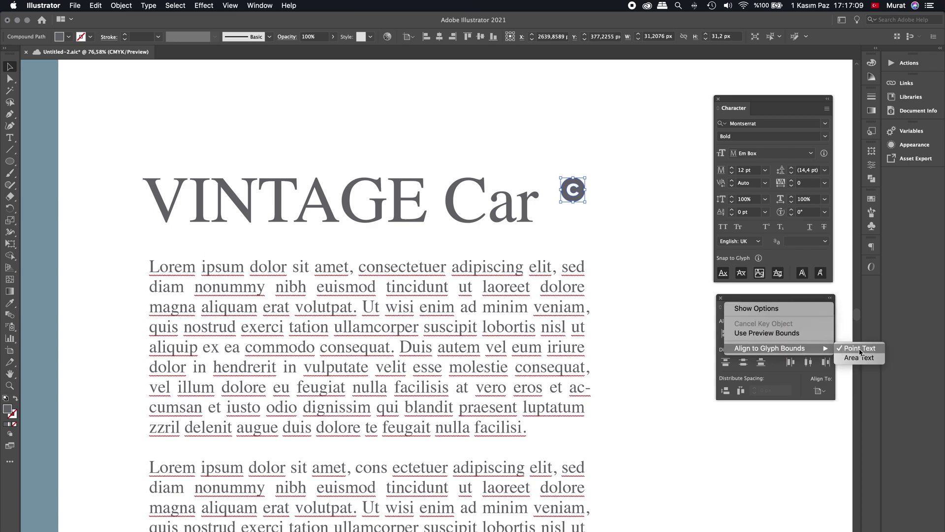
click(852, 349)
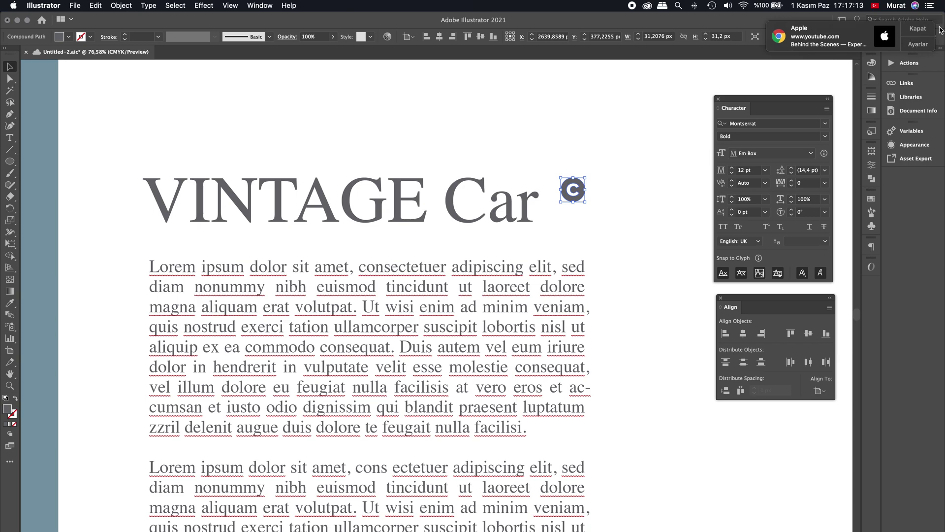
Top-align the © mark with the VINTAGE Car capitals by glyph bounds, then deselect.
click(435, 207)
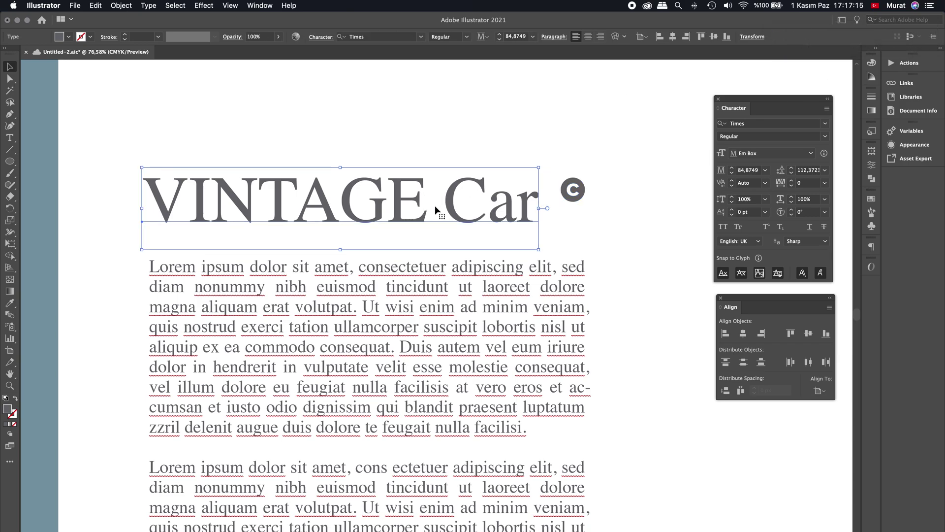
shift+click(572, 199)
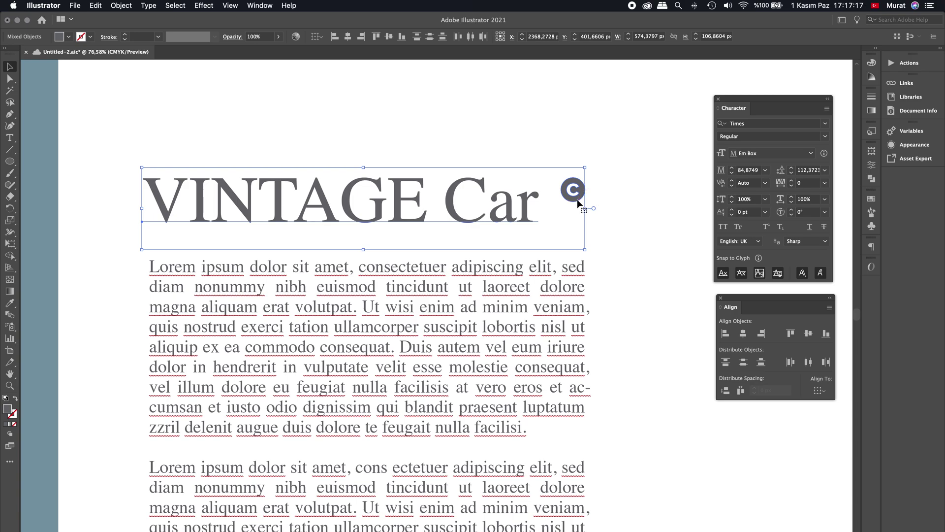
click(791, 334)
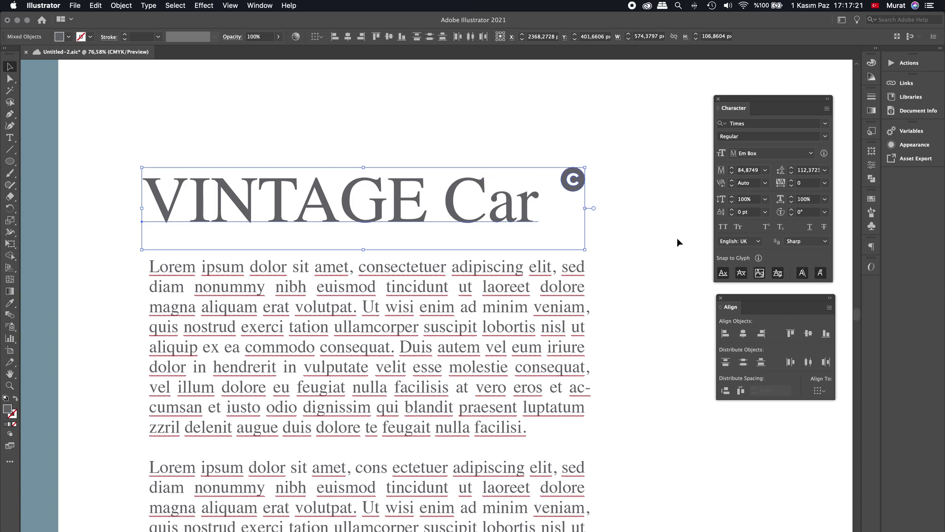
click(826, 333)
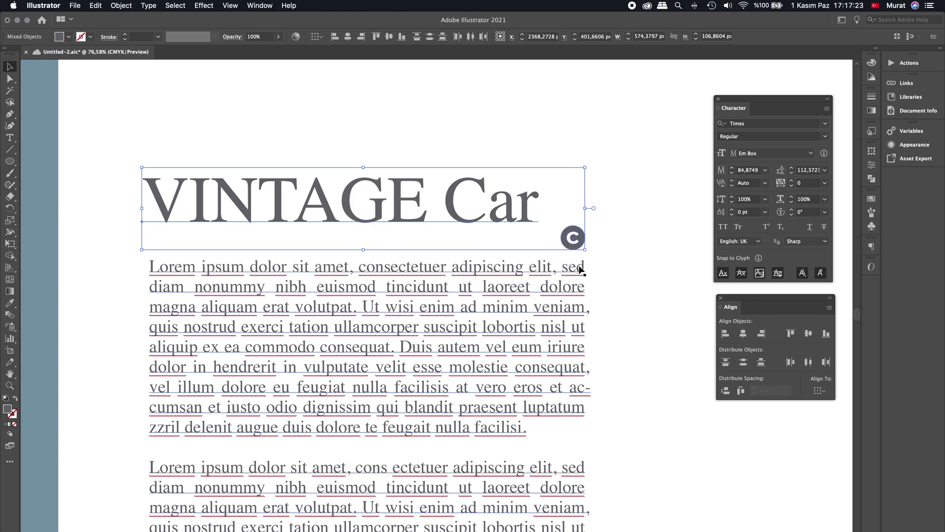
click(829, 309)
mouse_move(769, 348)
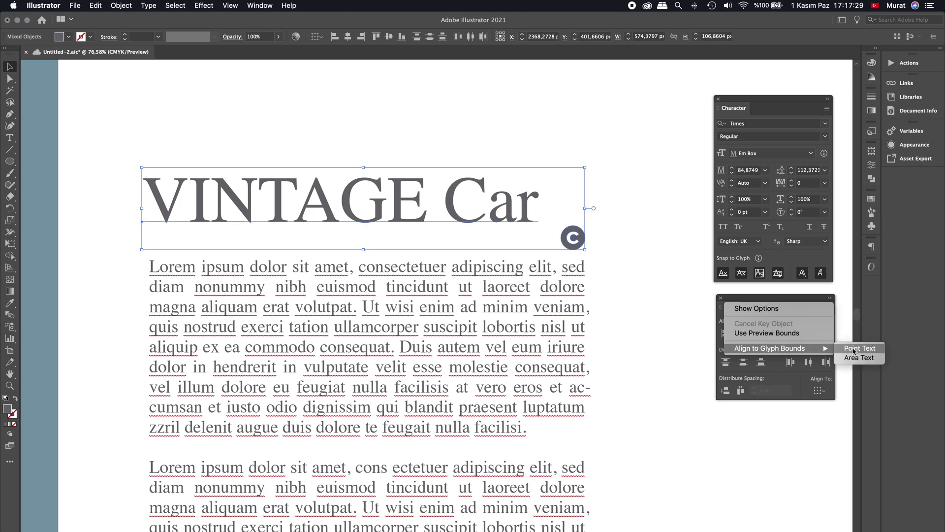
click(854, 350)
click(790, 333)
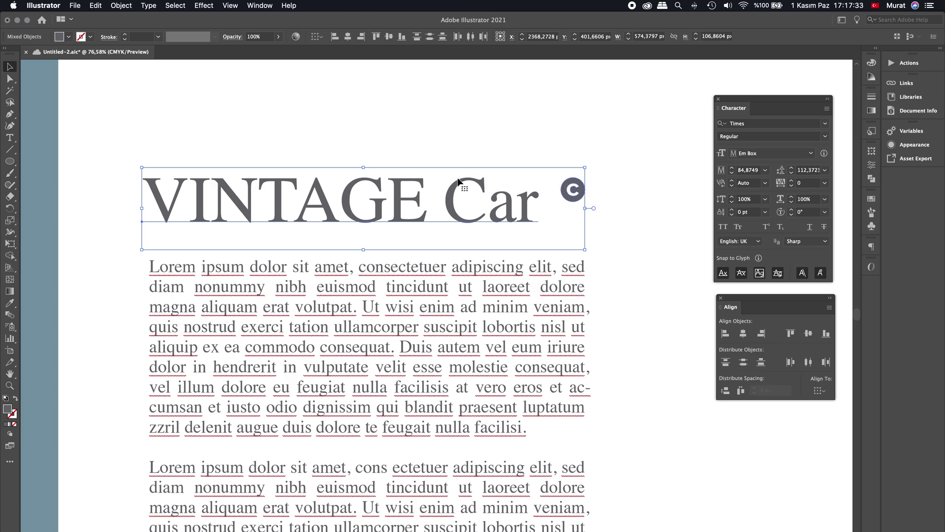
click(826, 334)
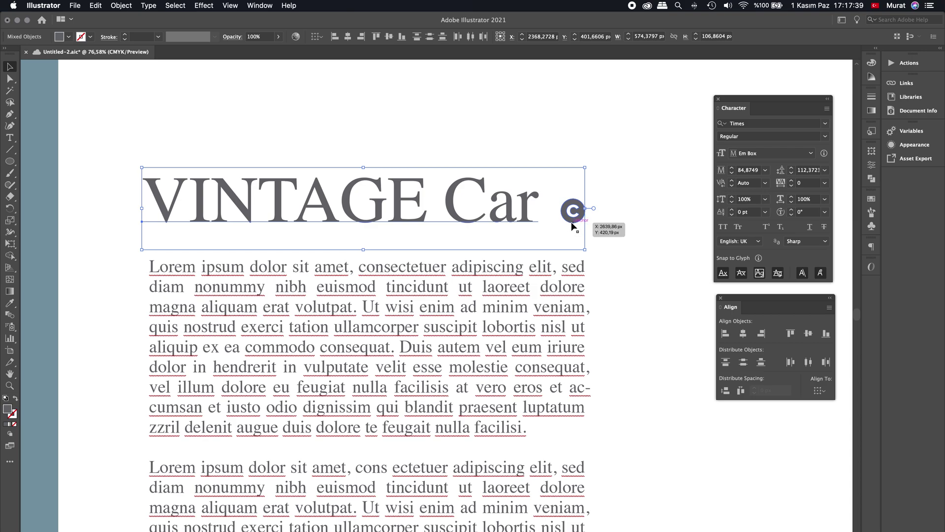
click(791, 334)
click(640, 244)
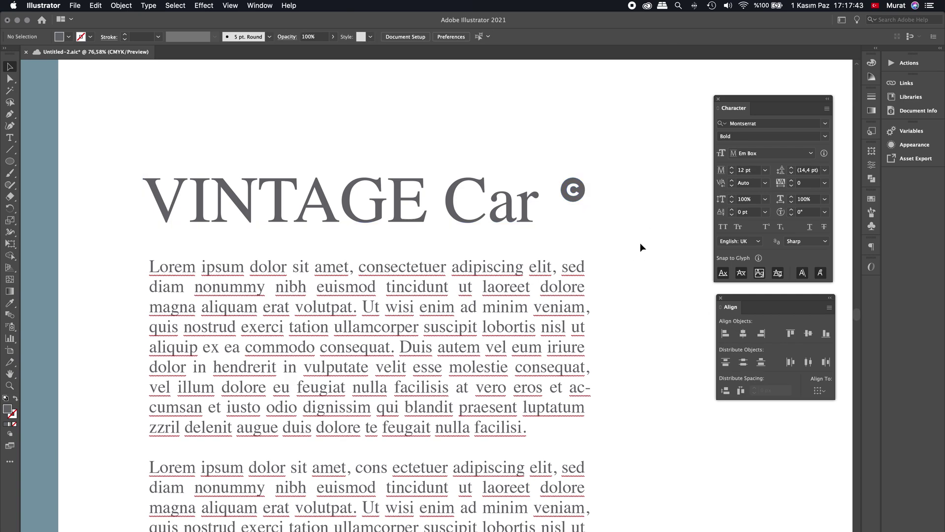
Try the © mark lower beside the heading, then bring it back up.
scroll(554, 194, up, 2)
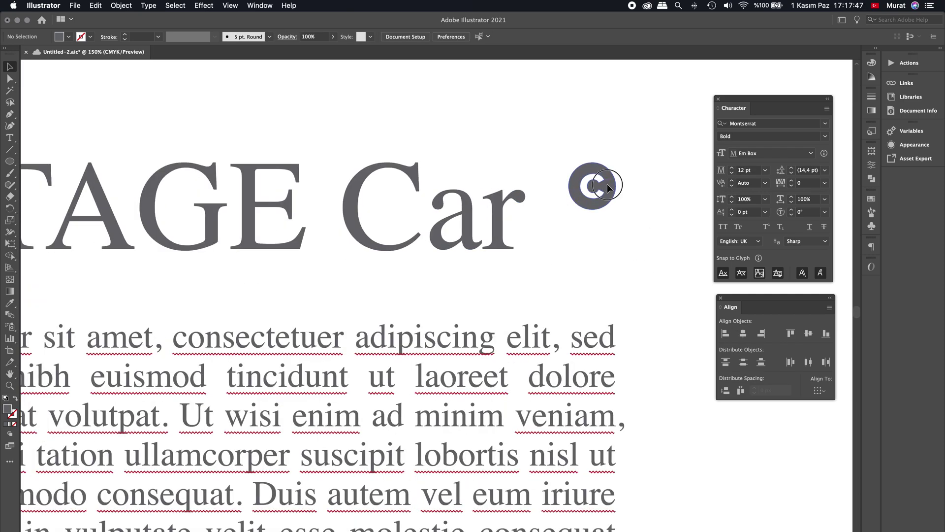
drag(606, 183, 605, 209)
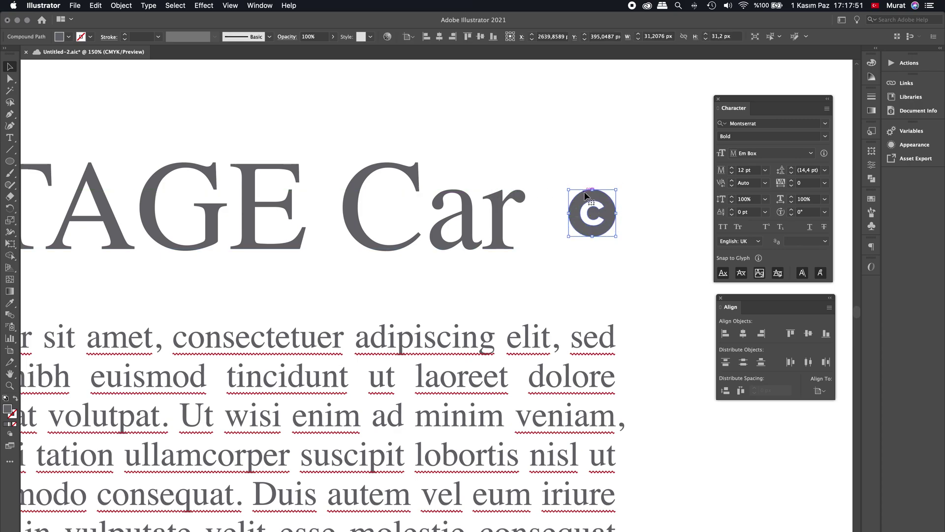
drag(603, 206, 604, 214)
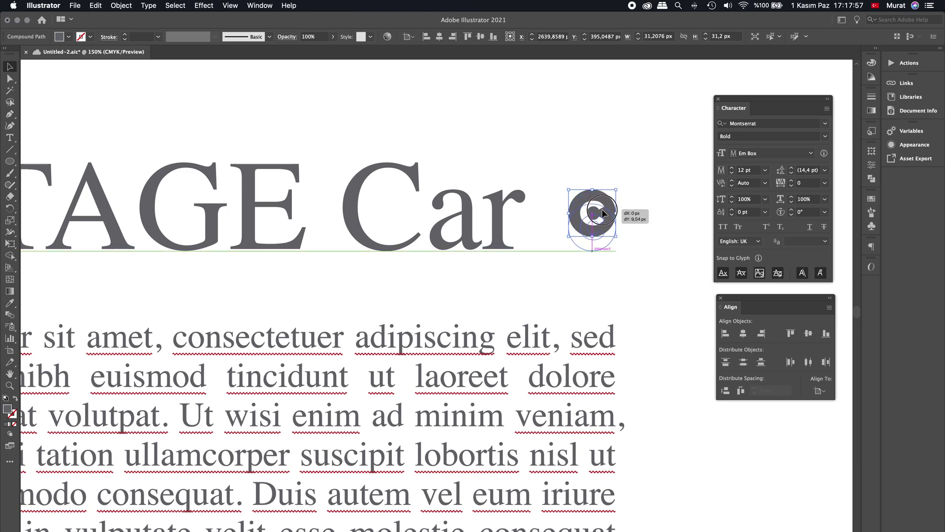
drag(602, 212, 603, 171)
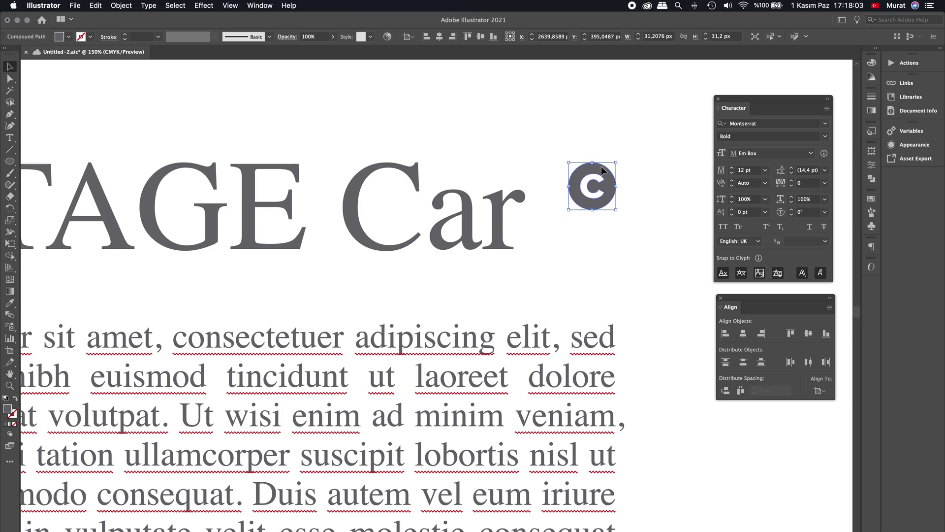
scroll(616, 270, down, 1)
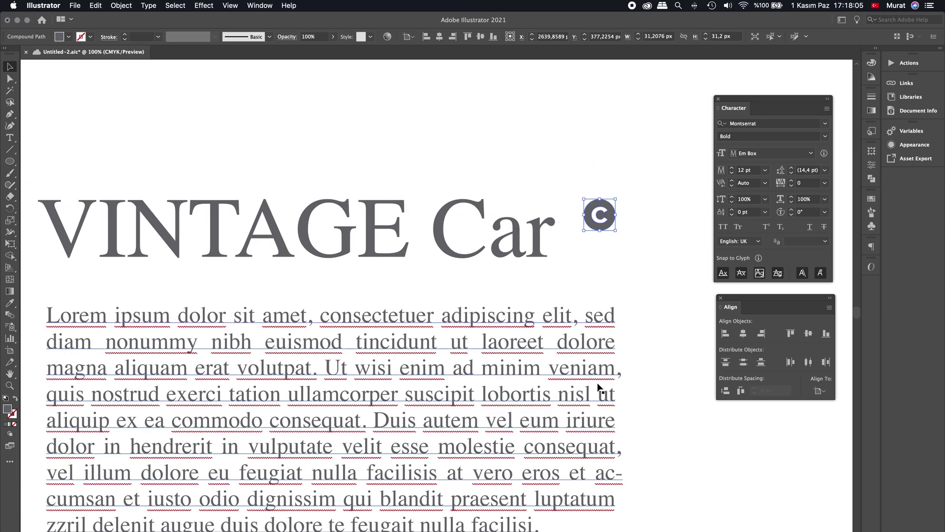
scroll(599, 381, down, 1)
scroll(599, 394, down, 1)
click(608, 372)
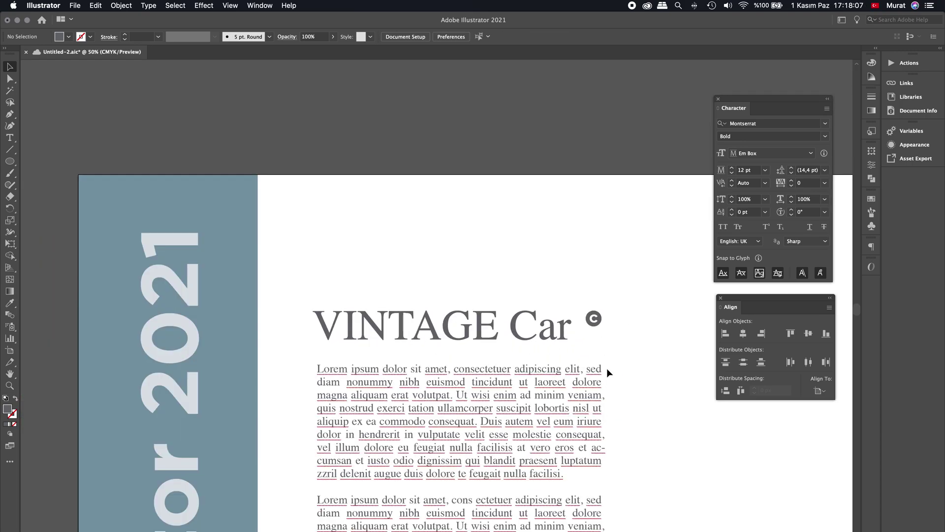
Try the © mark further right, then return it level with the top of Car.
scroll(605, 338, up, 2)
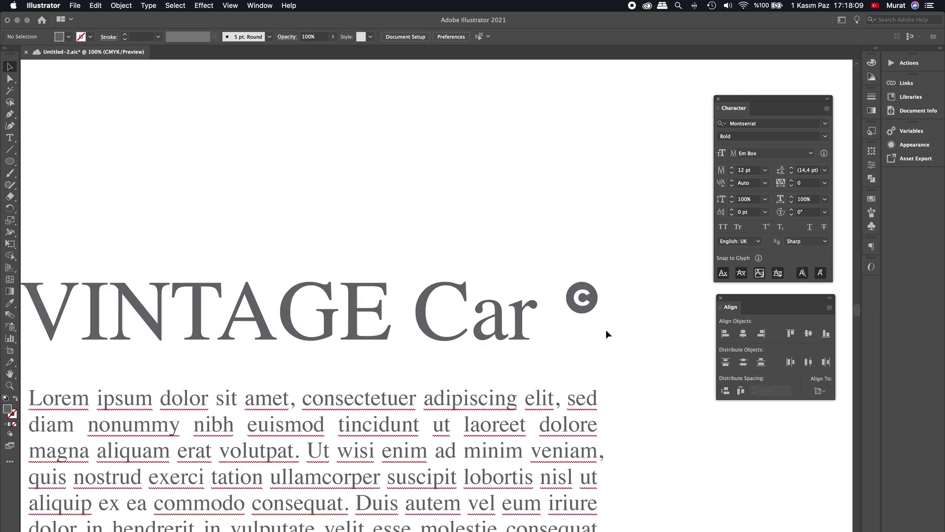
drag(596, 301, 602, 300)
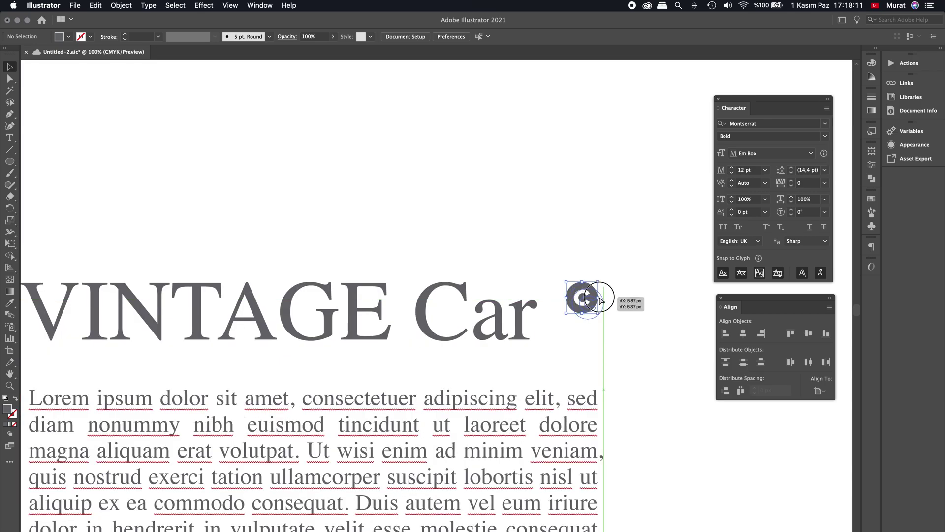
drag(602, 300, 621, 301)
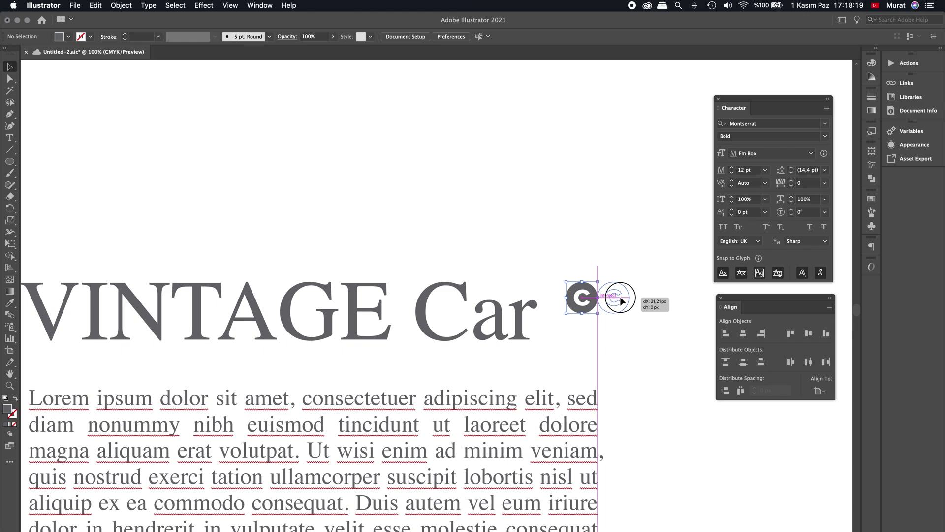
drag(621, 302, 590, 296)
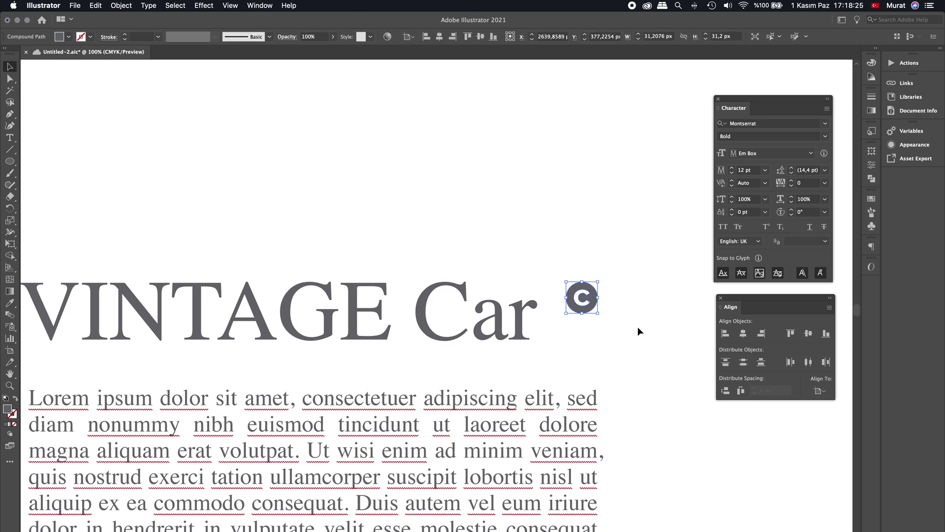
click(637, 326)
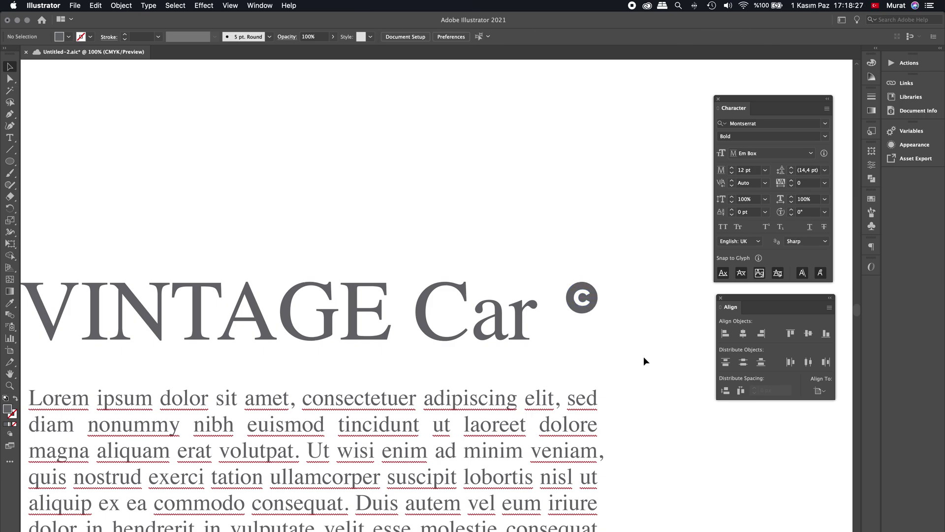
Bring the car photo into view and select all the Lorem ipsum body text.
scroll(642, 357, down, 1)
scroll(610, 319, down, 1)
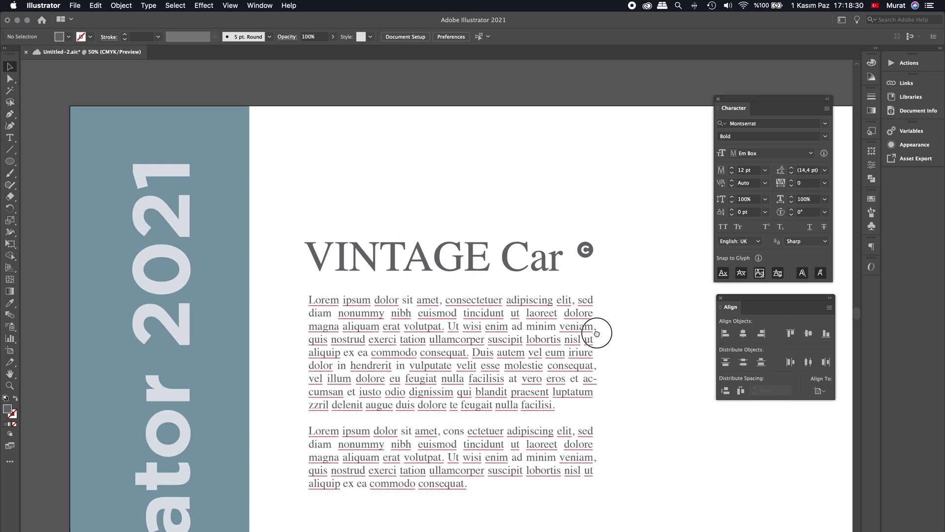
drag(601, 331, 577, 303)
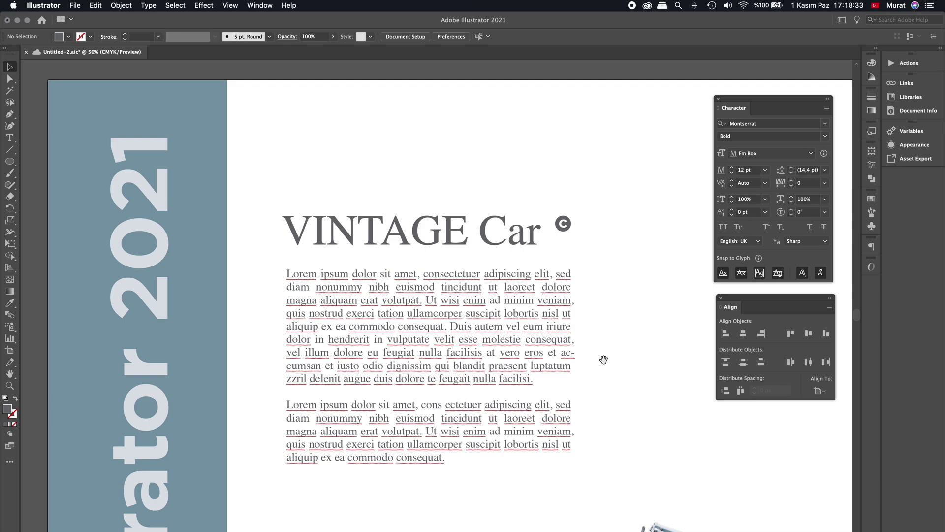
drag(601, 362, 580, 291)
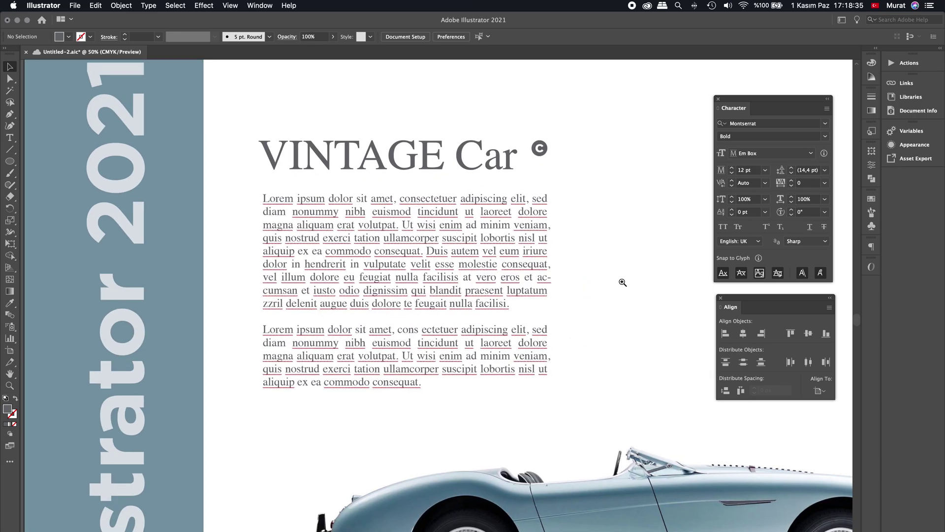
scroll(623, 282, down, 2)
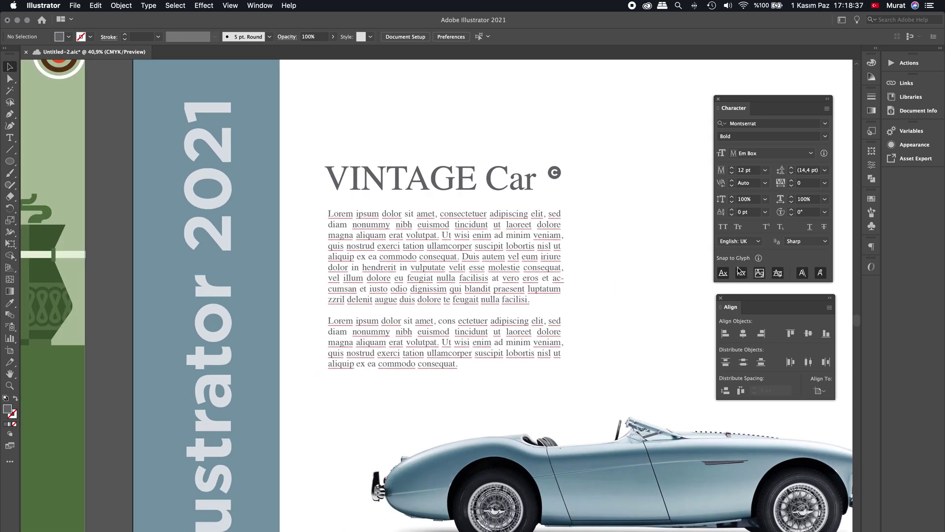
click(465, 240)
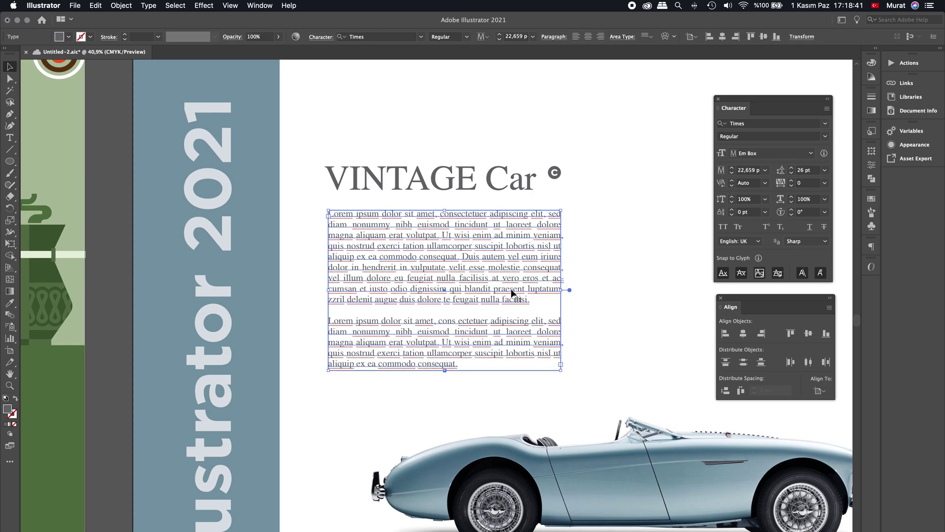
drag(616, 312, 599, 244)
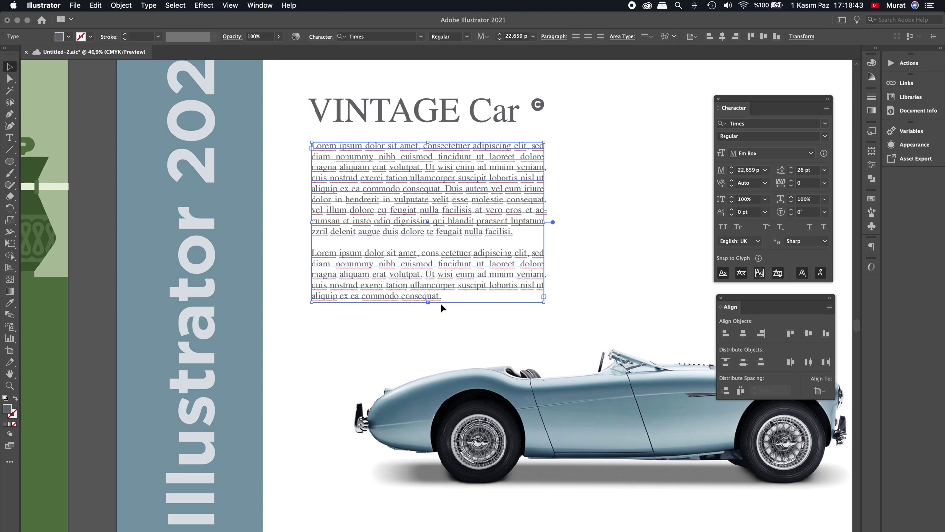
double_click(443, 304)
drag(443, 300, 306, 152)
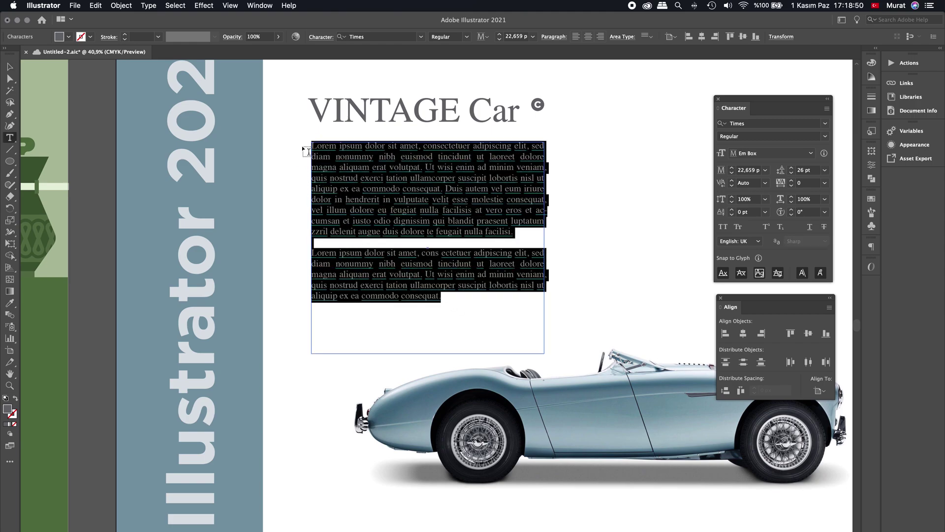
Replace the old frame with a taller text area below the heading holding the pasted paragraphs.
key(Escape)
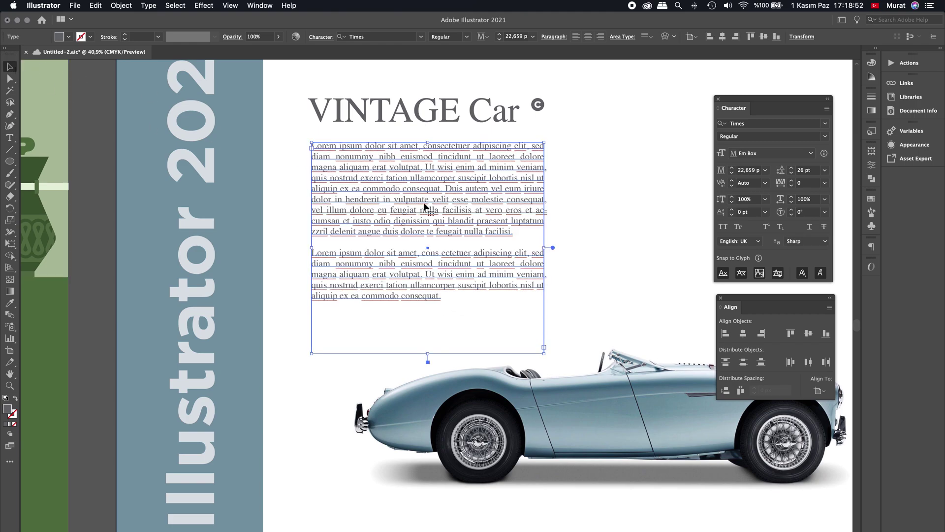
key(Delete)
key(t)
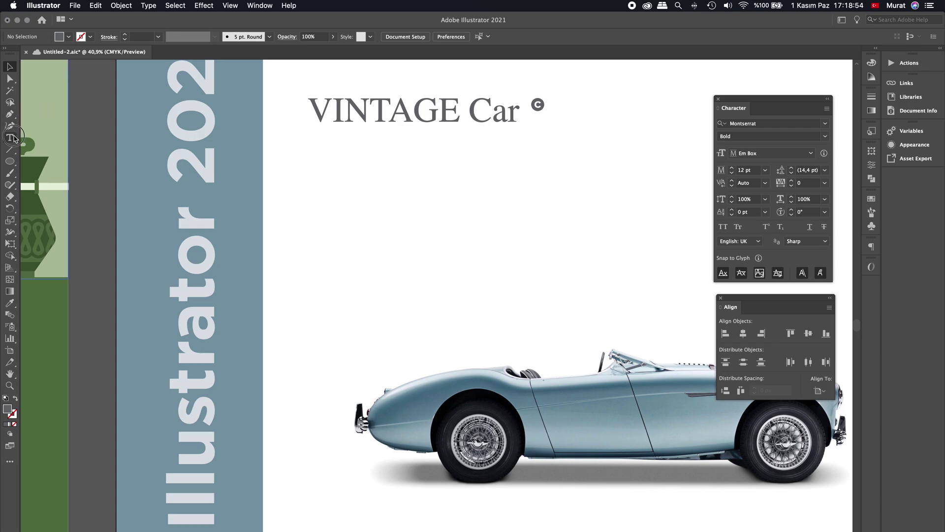
mouse_move(311, 143)
mouse_down()
mouse_move(533, 352)
mouse_move(543, 350)
mouse_up()
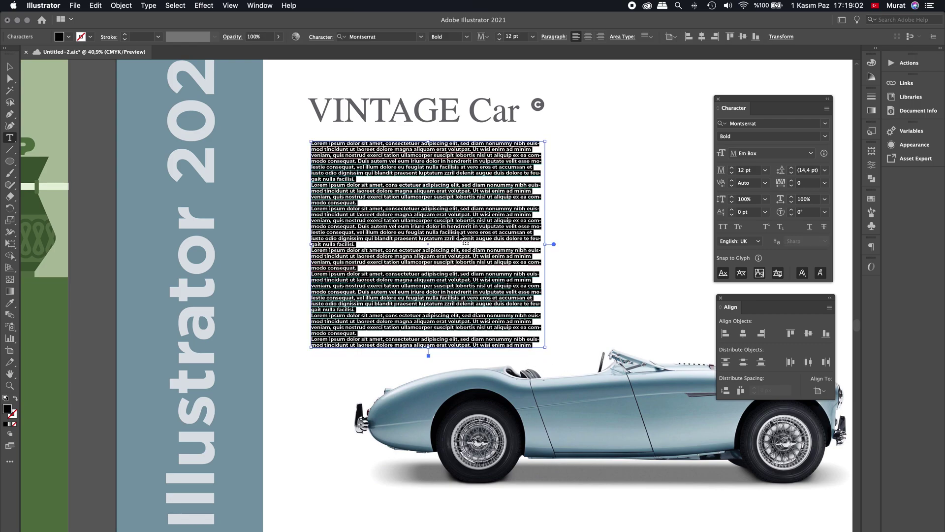
text(Lorem ipsum dolor sit amet, consectetuer adipiscing elit, sed diam nonummy nibh euismod tincidunt ut laoreet dolore magna aliquam erat volutpat. Ut wisi enim ad minim veniam, quis nostrud exerci tation ullamcorper suscipit lobortis nisl ut aliquip ex ea commodo consequat. Duis autem vel eum iriure dolor in hendrerit in vulputate velit esse molestie consequat, vel illum dolore eu feugiat nulla facilisis at vero eros et accumsan et iusto odio dignissim qui blandit praesent luptatum zzril delenit augue duis dolore te feugait nulla facilisi.  Lorem ipsum dolor sit amet, cons ectetuer adipiscing elit, sed diam nonummy nibh euismod tincidunt ut laoreet dolore magna aliquam erat volutpat. Ut wisi enim ad minim veniam, quis nostrud exerci tation ullamcorper suscipit lobortis nisl ut aliquip ex ea commodo consequat.)
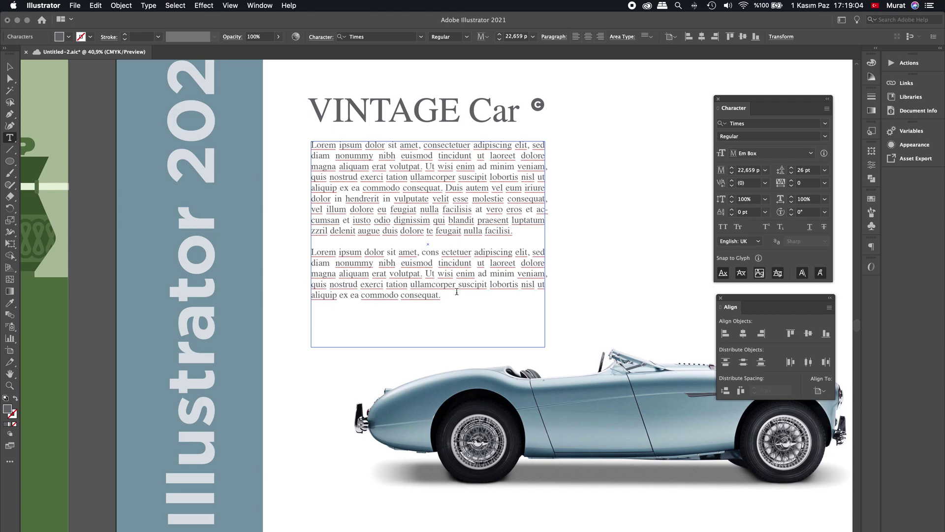
drag(438, 302, 448, 343)
click(10, 66)
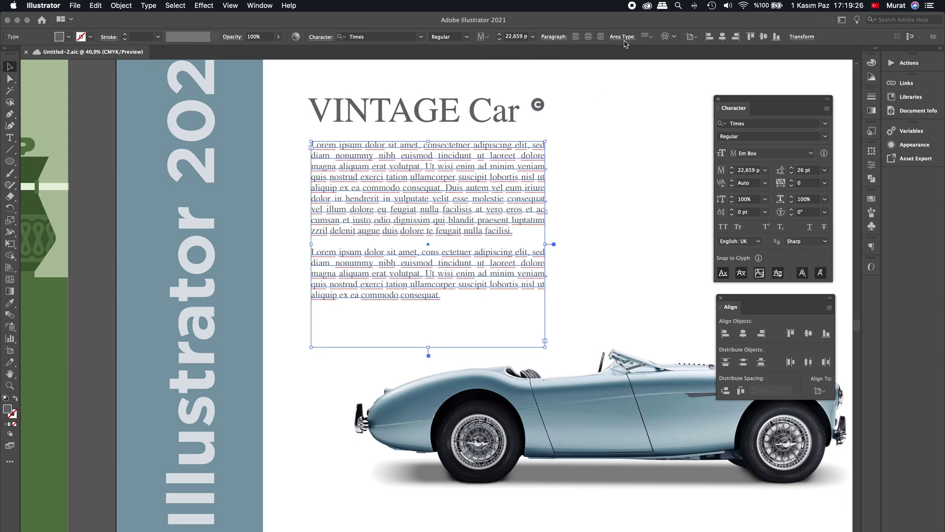
click(260, 5)
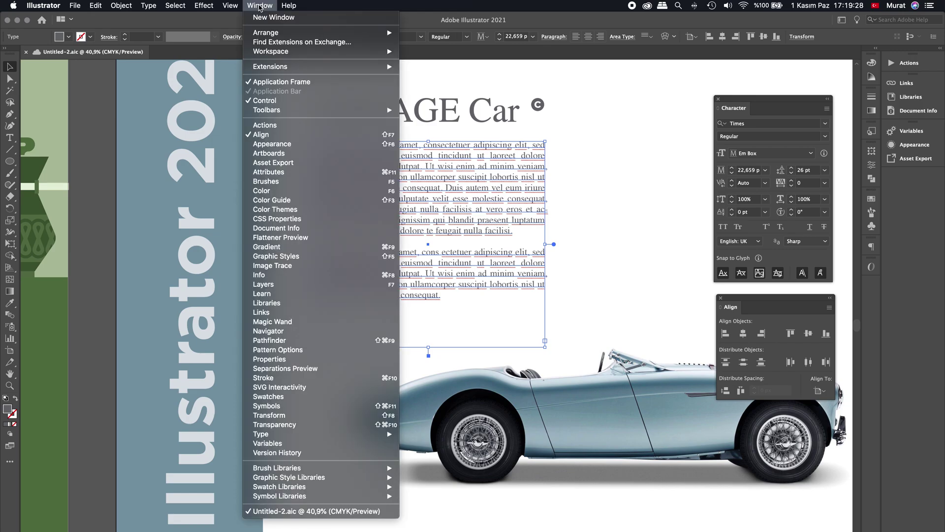
click(272, 101)
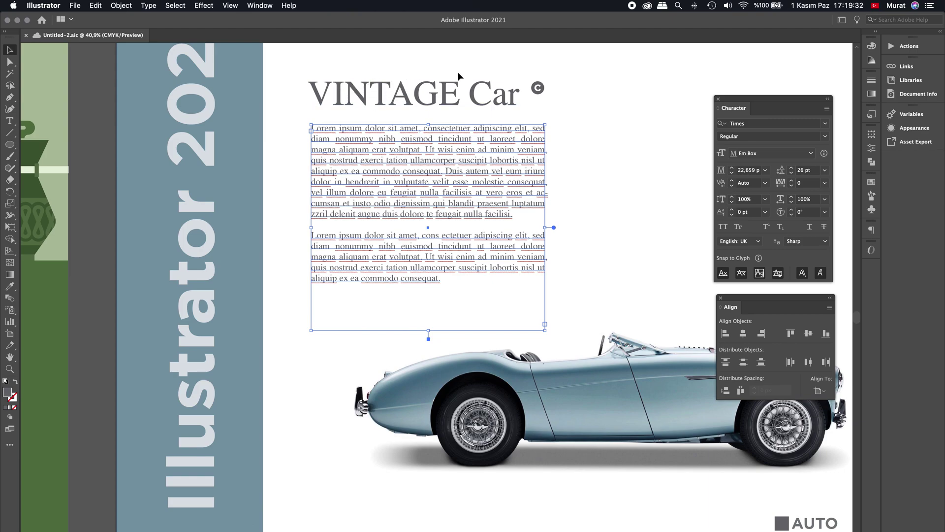
click(260, 5)
click(276, 101)
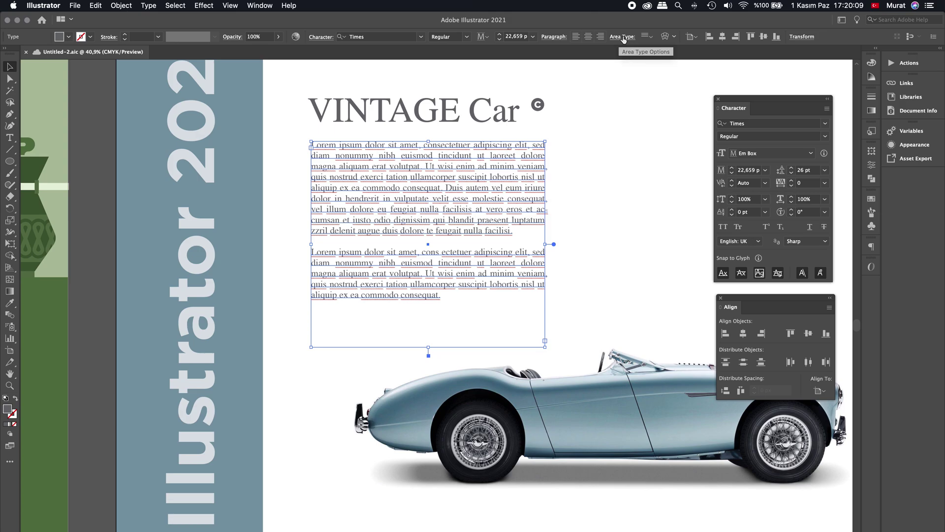
Try centre and bottom vertical alignment on the body text, cancelling an arc warp preview.
click(651, 39)
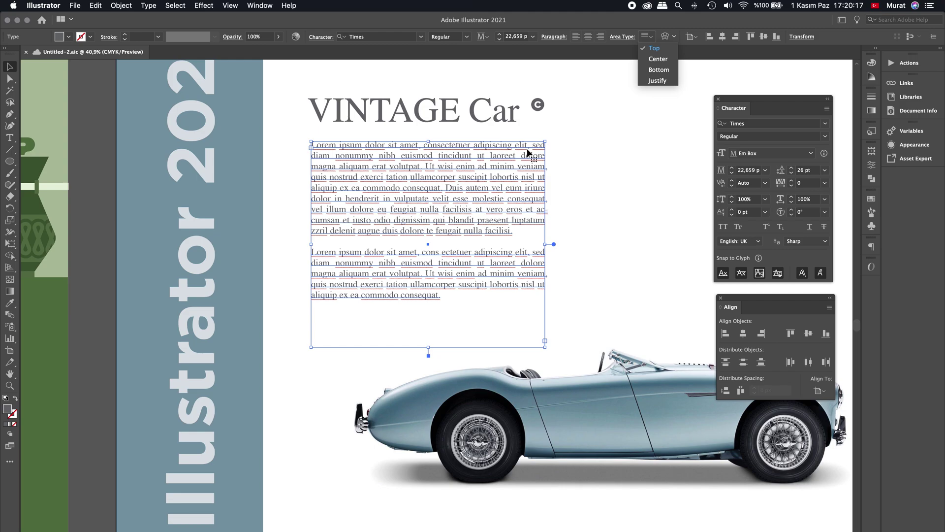
click(659, 59)
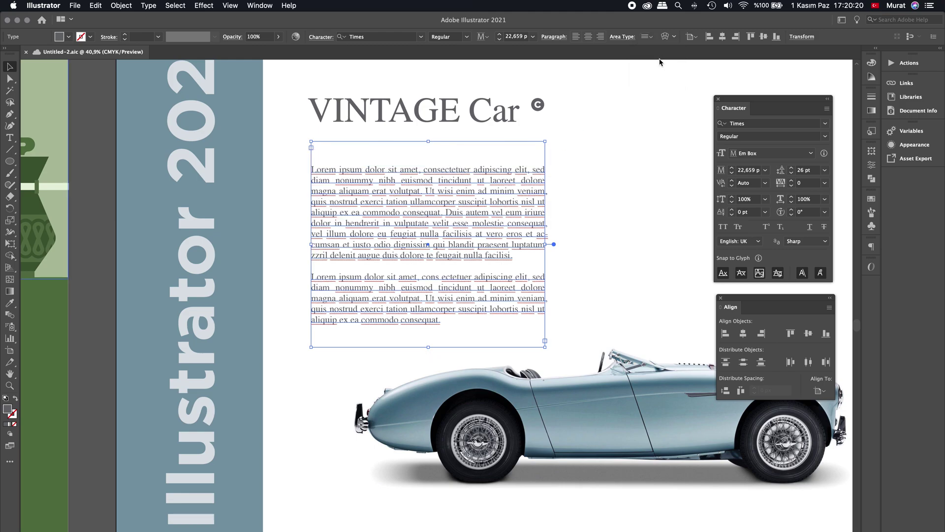
click(647, 37)
click(663, 70)
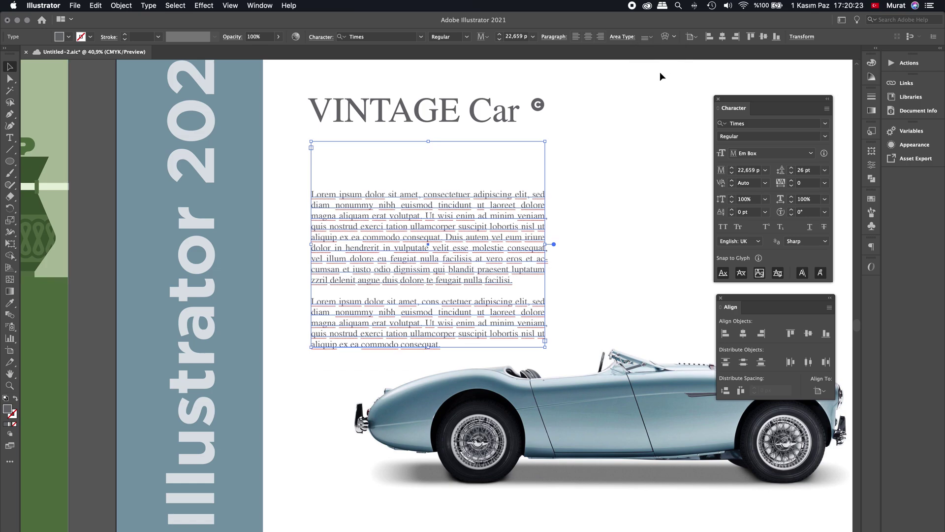
click(665, 36)
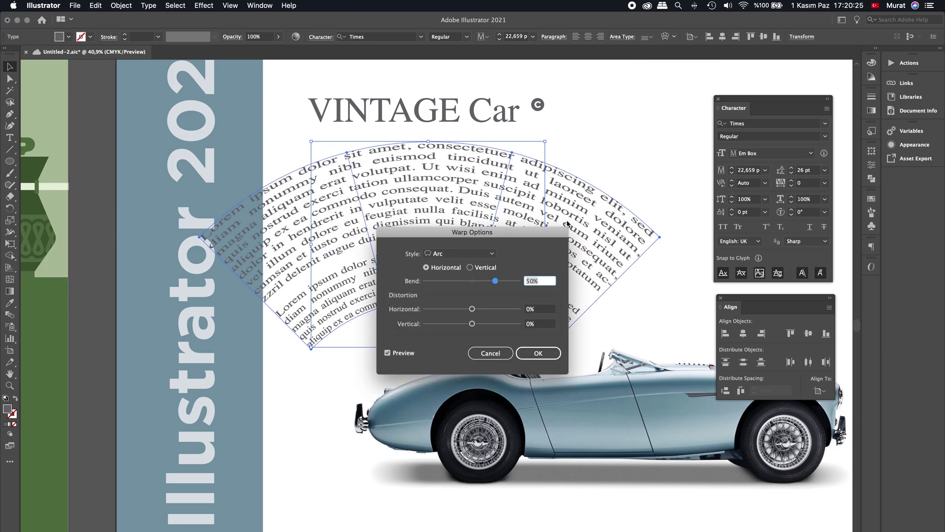
click(490, 353)
Try vertical justify, then align the body text to the top of its frame.
click(649, 37)
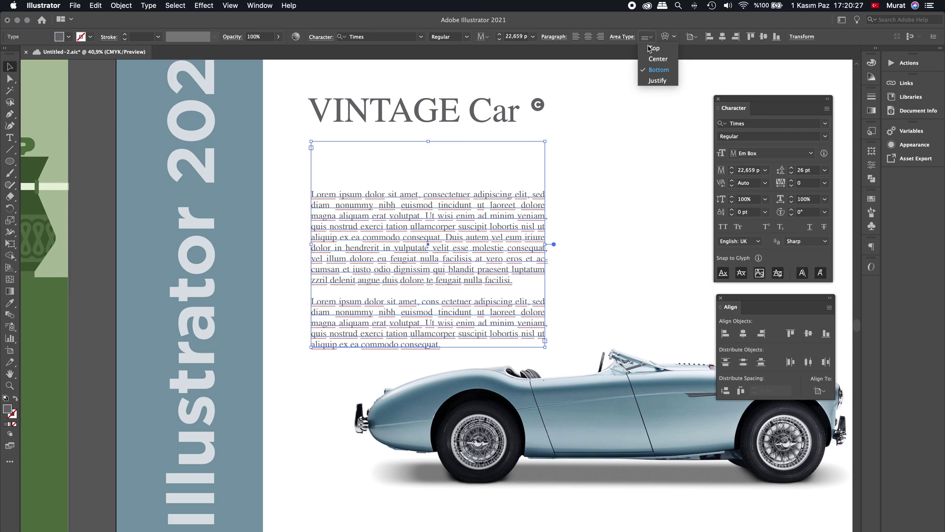
click(656, 73)
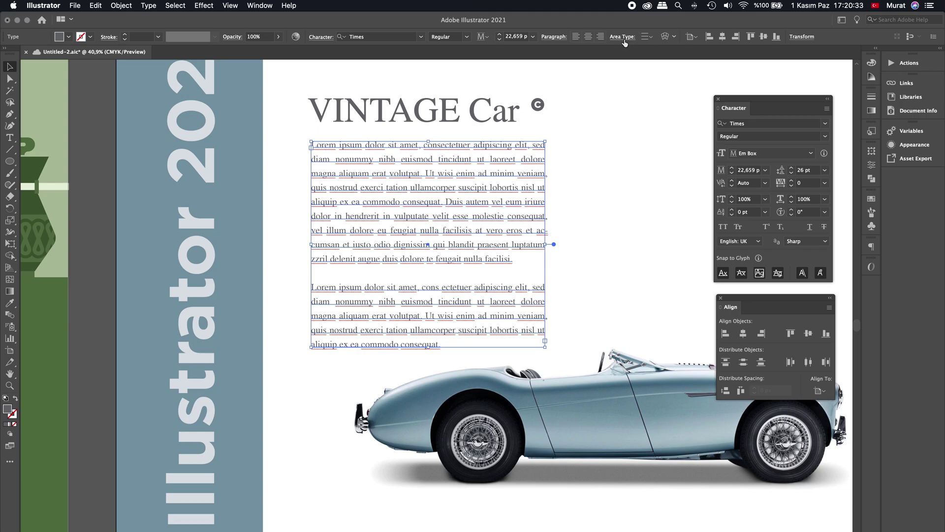
click(647, 38)
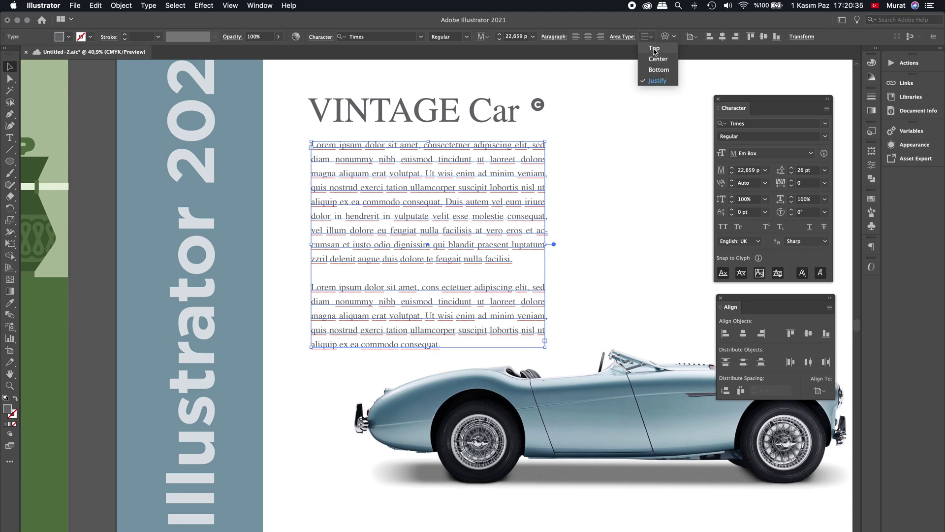
click(654, 48)
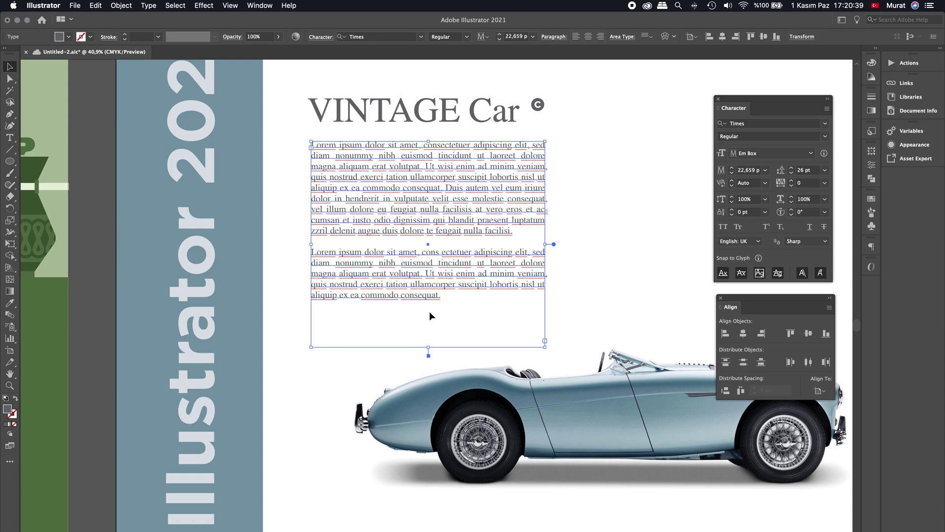
Turn on Auto Size in Area Type Options so the frame fits the two paragraphs.
click(629, 39)
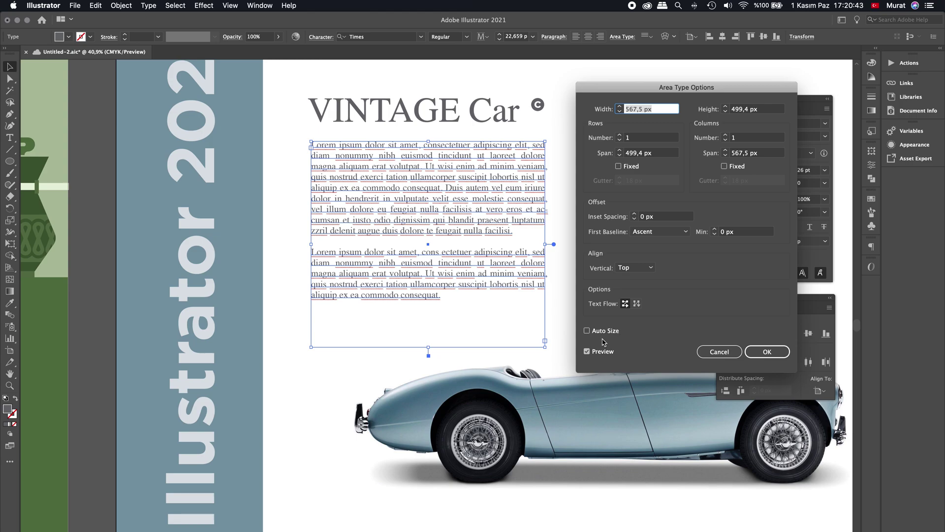
click(588, 331)
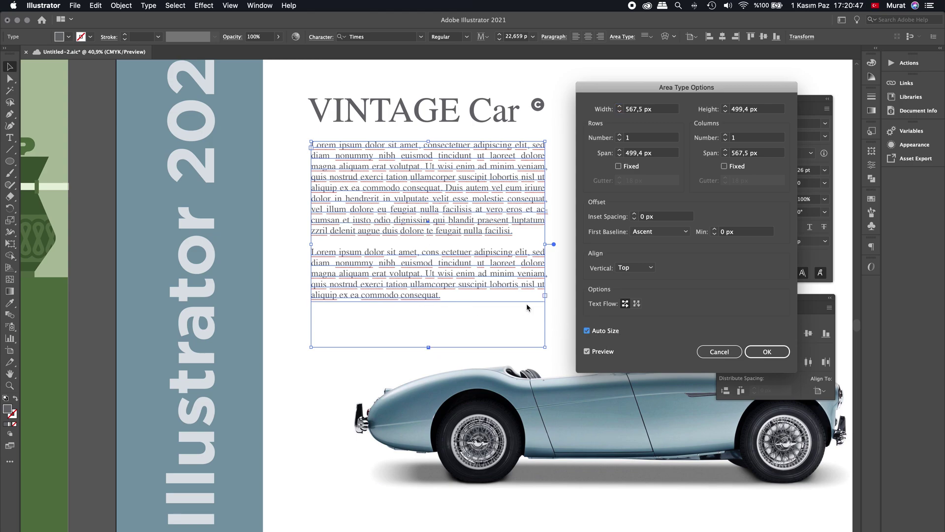
click(767, 351)
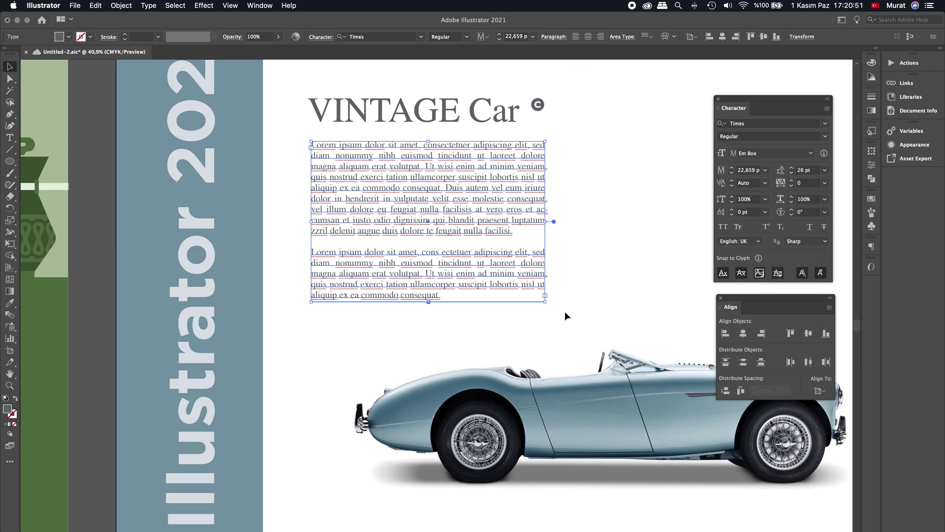
click(590, 274)
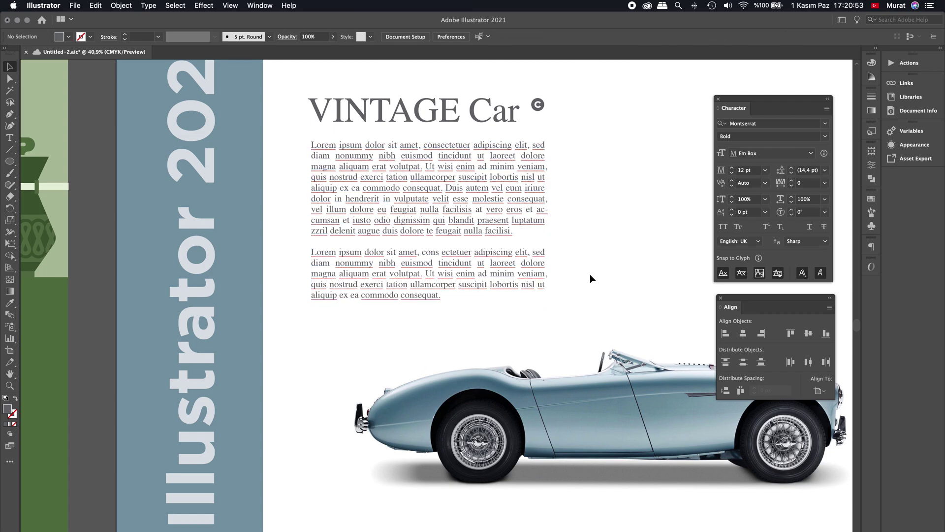
scroll(645, 300, right, 1)
scroll(646, 300, down, 5)
scroll(645, 300, right, 7)
scroll(522, 232, down, 3)
scroll(521, 232, right, 4)
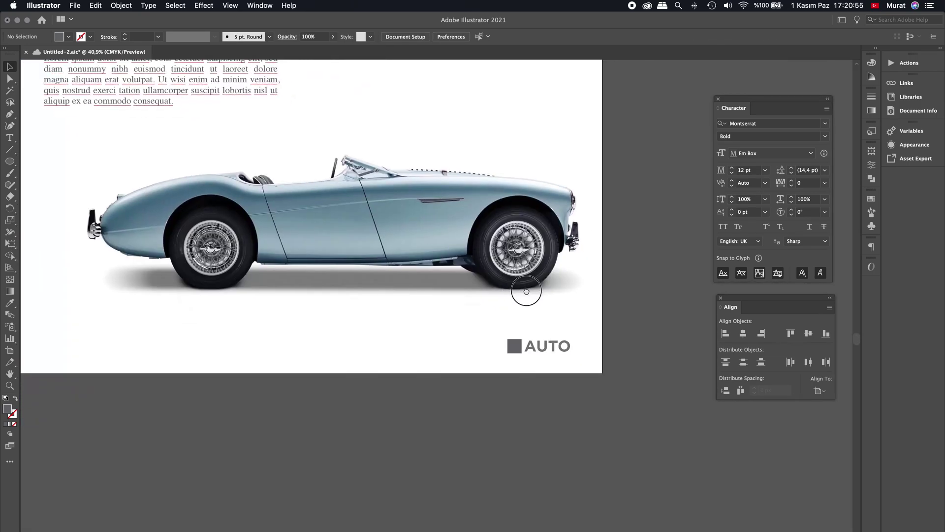
scroll(527, 289, down, 1)
scroll(528, 289, right, 2)
Enlarge the old AUTO text and try moving the grey square, undoing the move.
drag(506, 323, 599, 333)
click(333, 268)
click(429, 282)
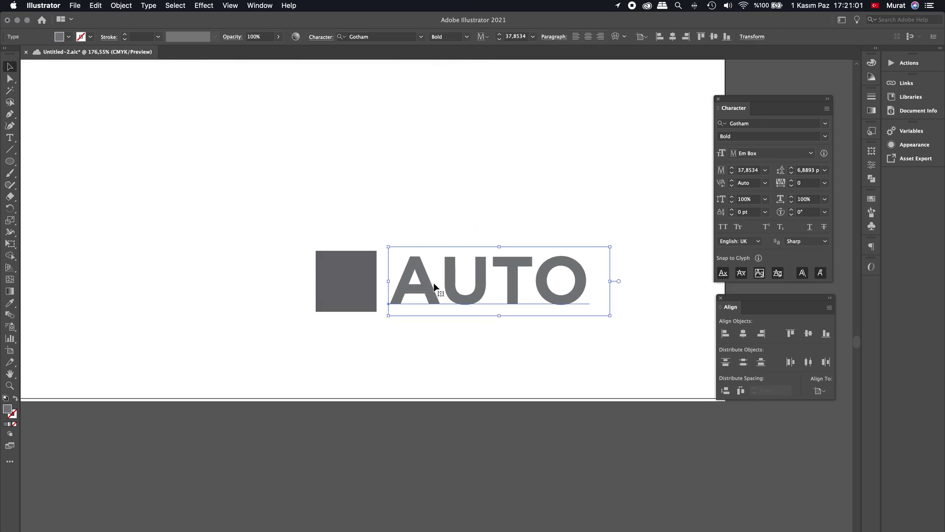
drag(611, 316, 639, 326)
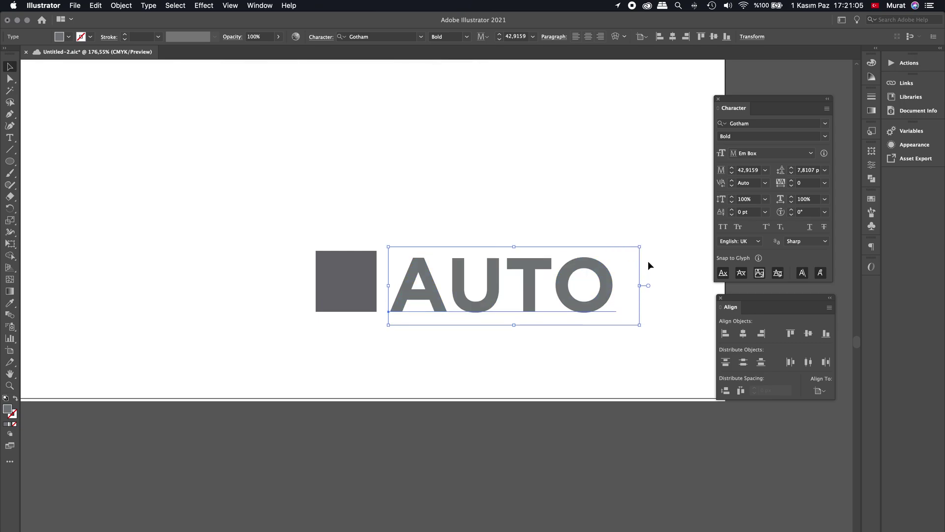
drag(641, 247, 660, 236)
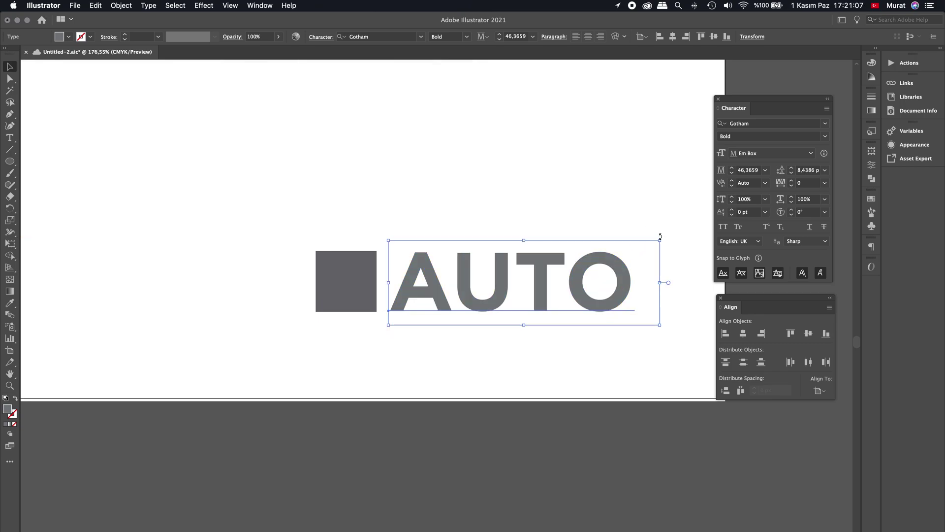
click(468, 327)
mouse_move(364, 257)
mouse_down()
mouse_move(412, 262)
mouse_move(424, 279)
mouse_up()
key(super+z)
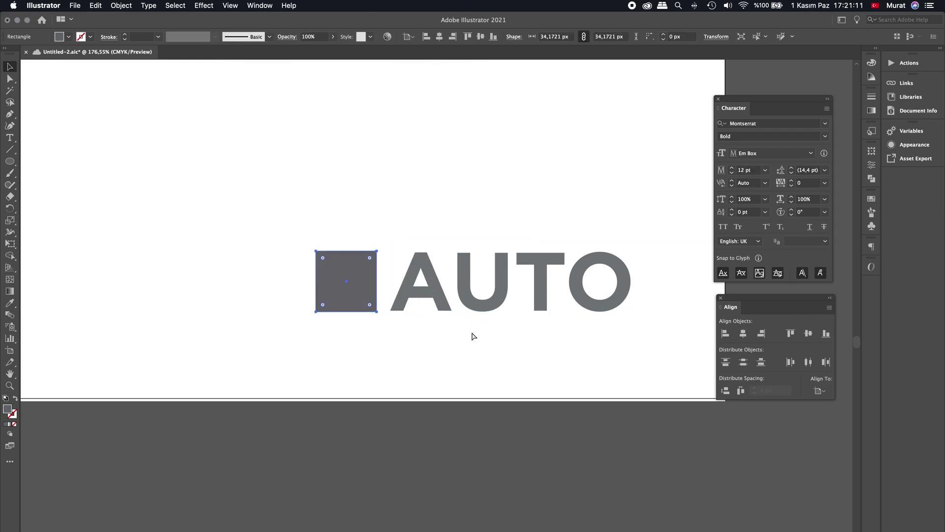
Marquee-select the grey square and AUTO text together and delete them.
click(501, 353)
drag(303, 231, 461, 288)
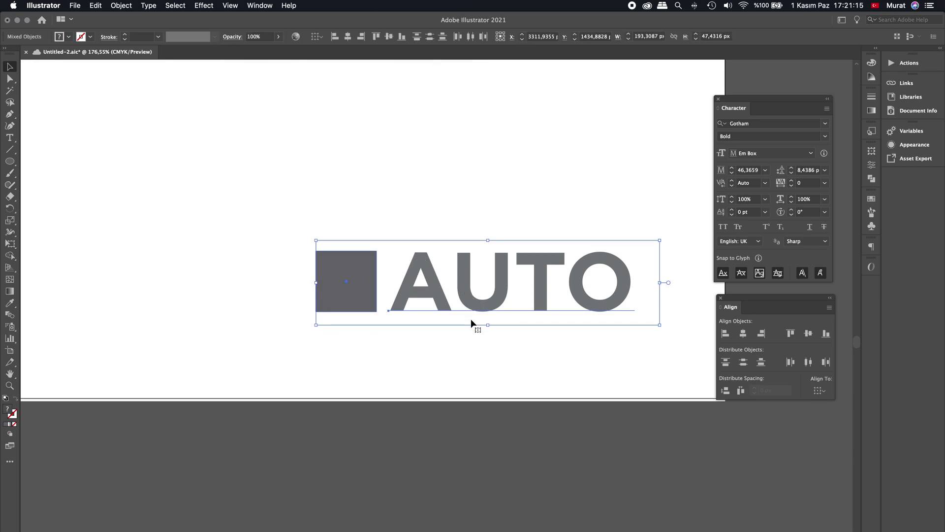
key(Delete)
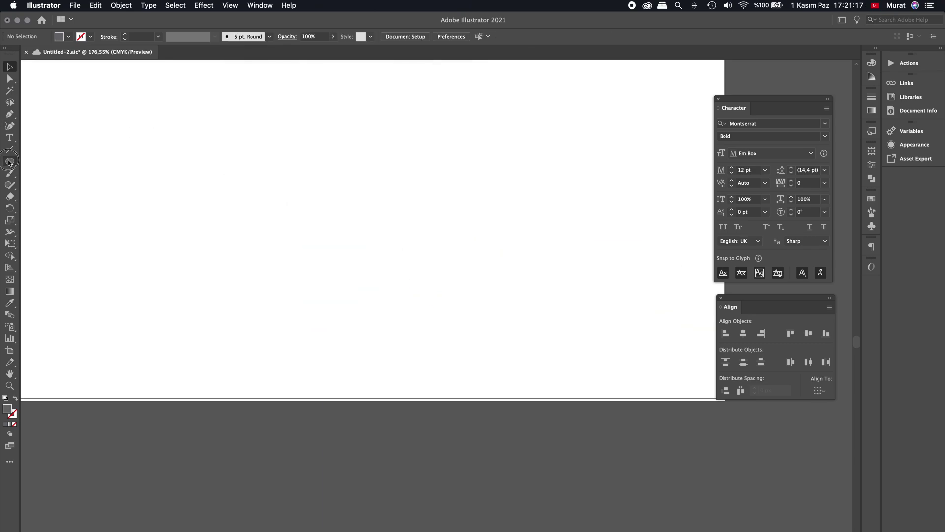
Draw a 50 × 50 px square with the Rectangle tool and move it left.
click(10, 161)
click(55, 162)
click(423, 302)
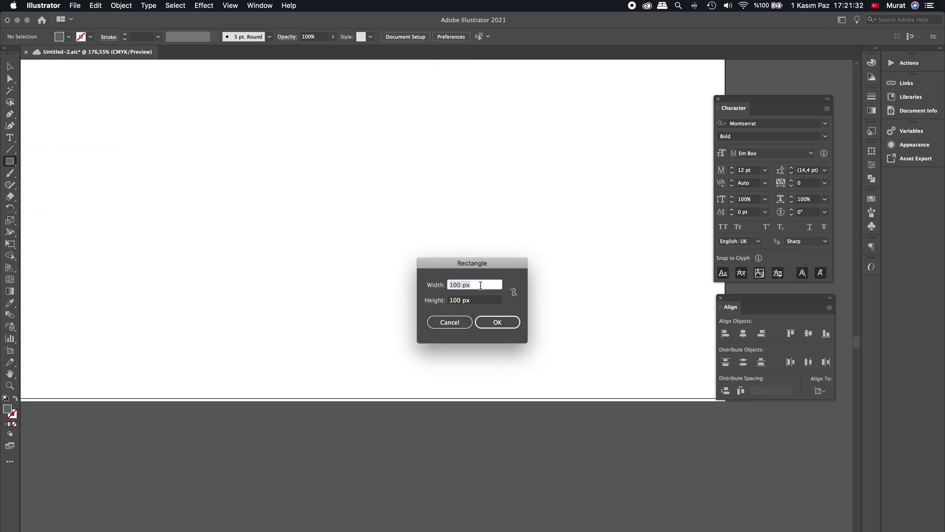
text(50)
key(Tab)
text(50)
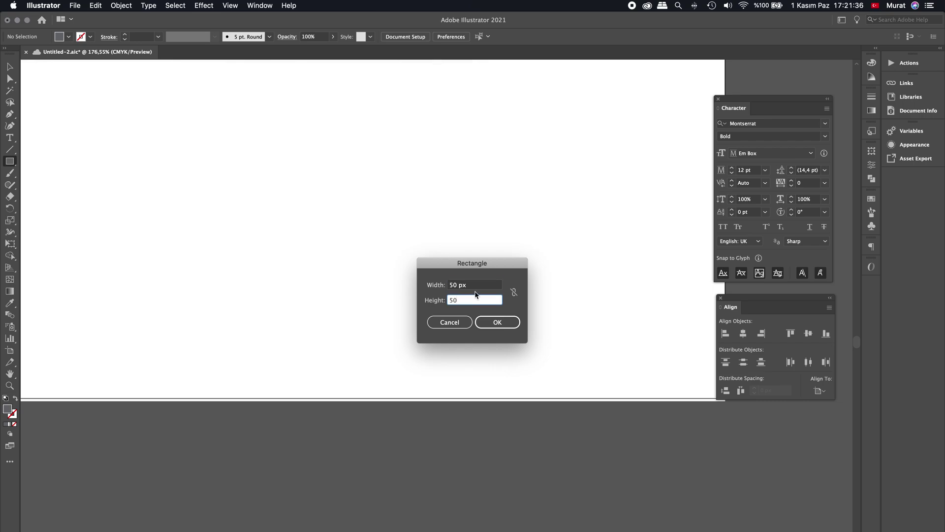
click(496, 322)
click(10, 68)
drag(519, 312, 344, 312)
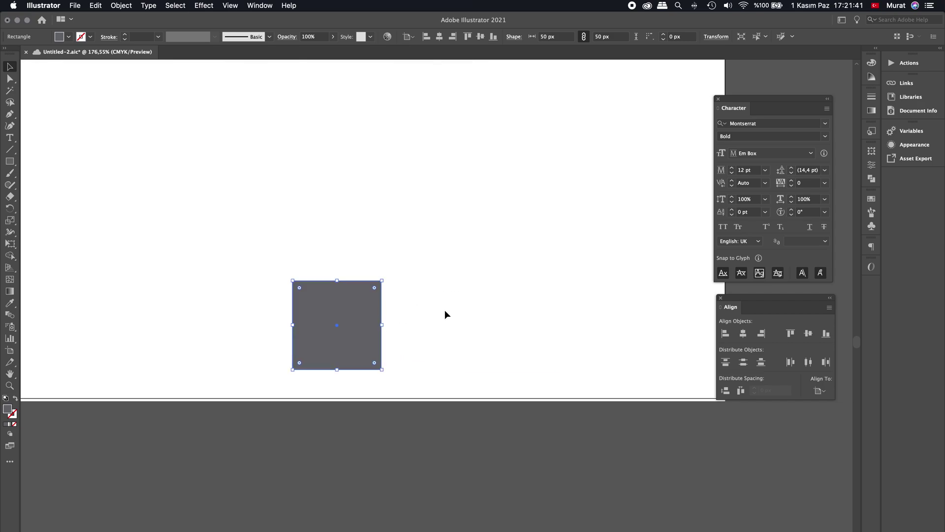
click(445, 311)
Type AUTO beside the square, scale it up, and shift both left together.
click(10, 138)
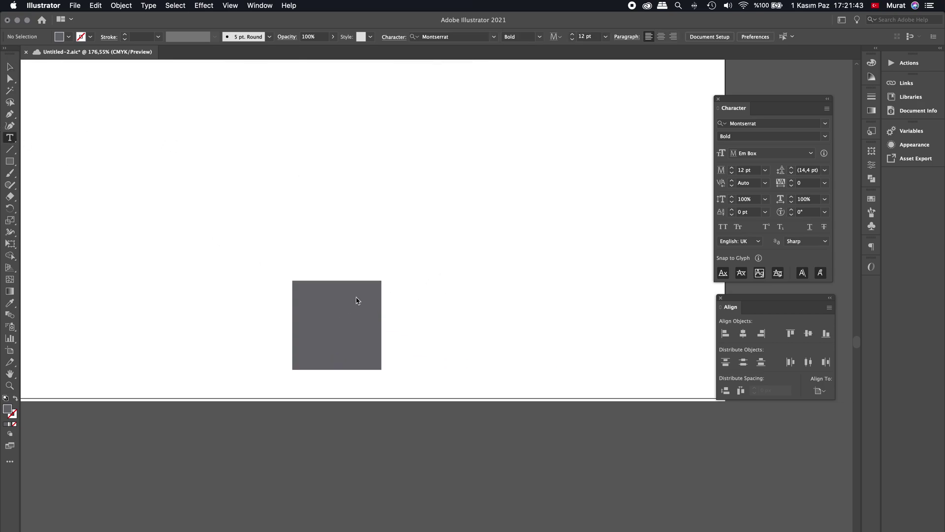
click(434, 351)
text(AUTO)
key(Escape)
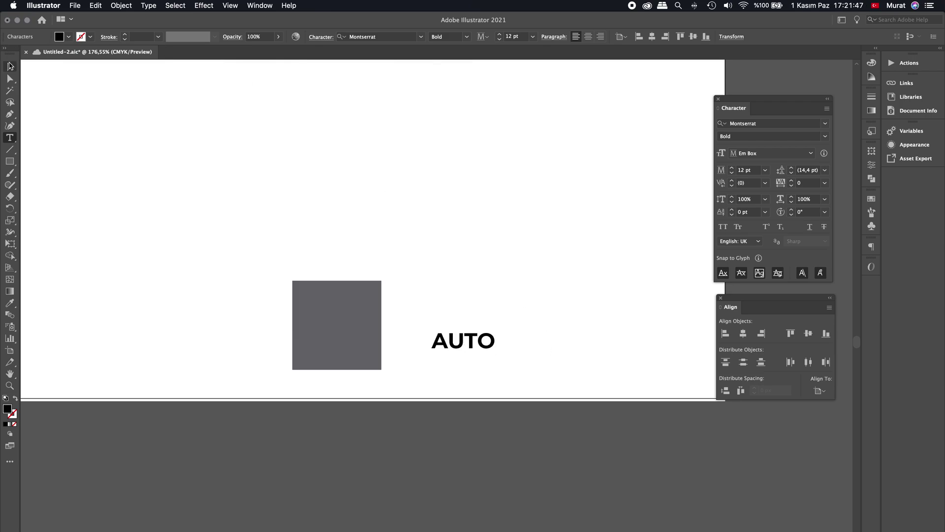
drag(496, 329, 656, 245)
mouse_move(651, 352)
mouse_down()
mouse_move(657, 382)
mouse_move(639, 378)
mouse_up()
drag(358, 331, 227, 331)
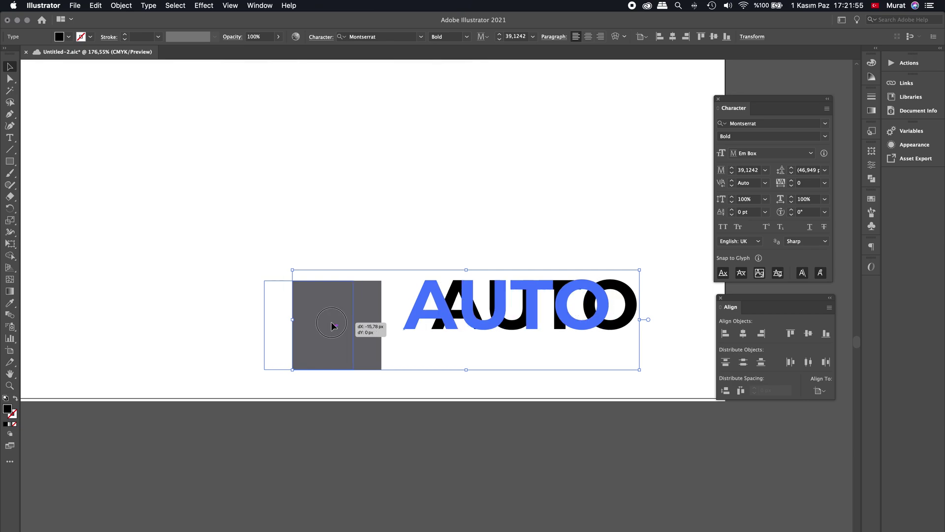
click(610, 370)
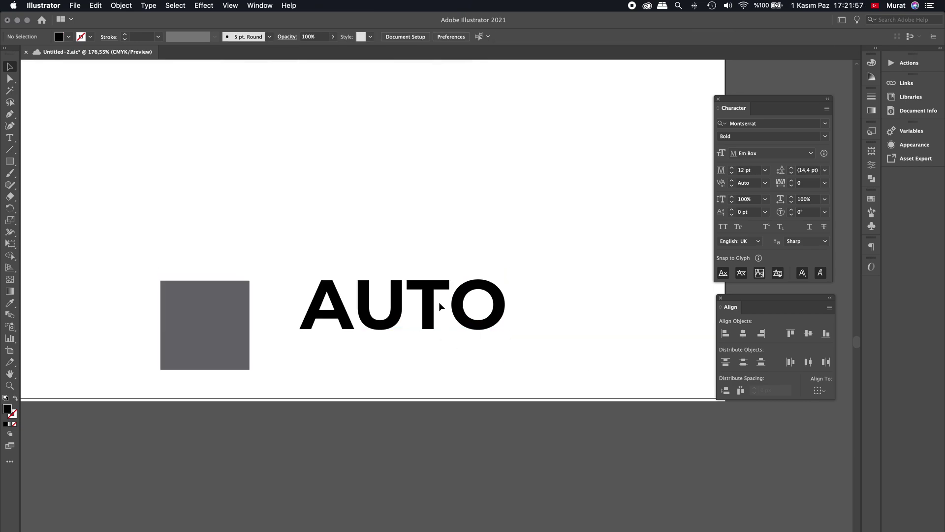
click(227, 297)
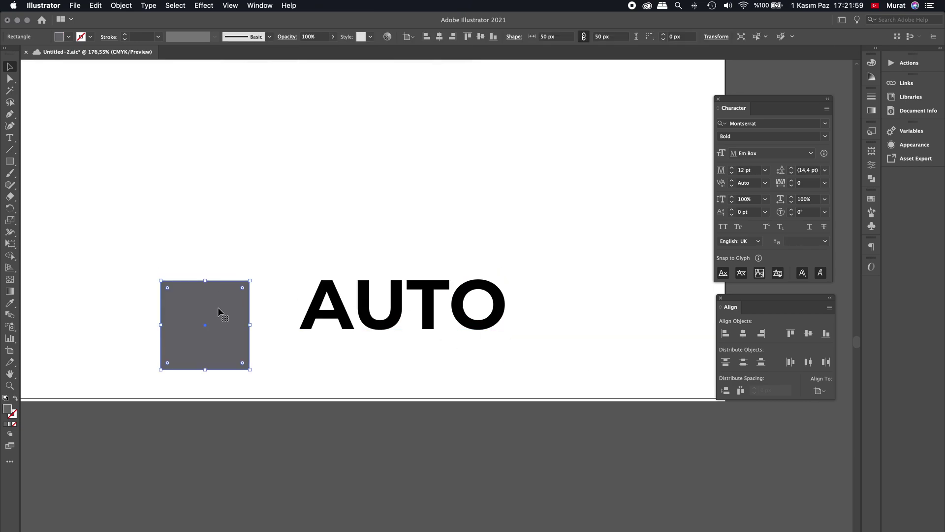
Set AUTO's size reference to Cap Height at 50 pt and move it toward the square.
click(383, 306)
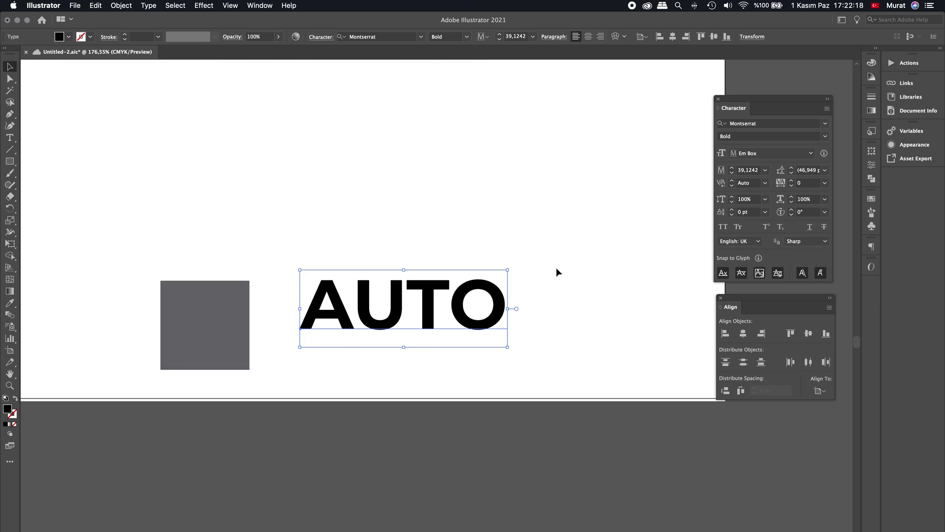
click(756, 153)
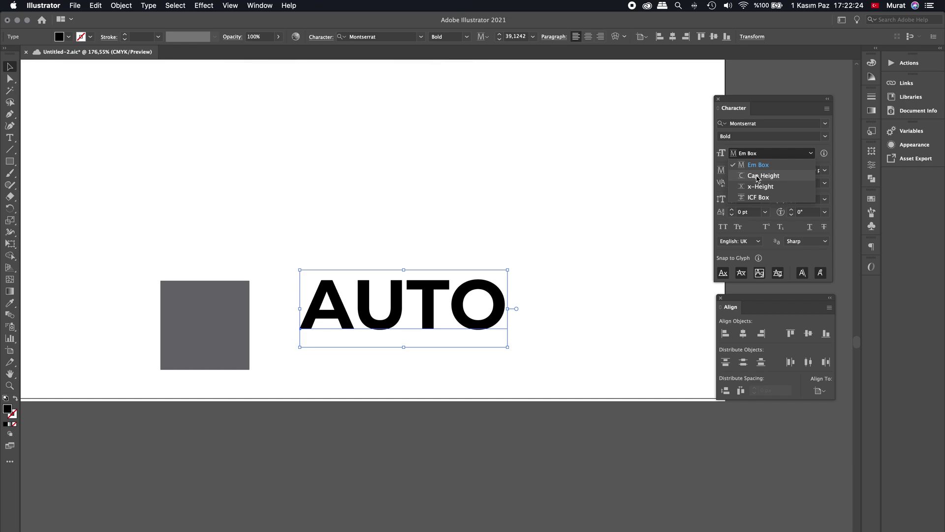
click(758, 176)
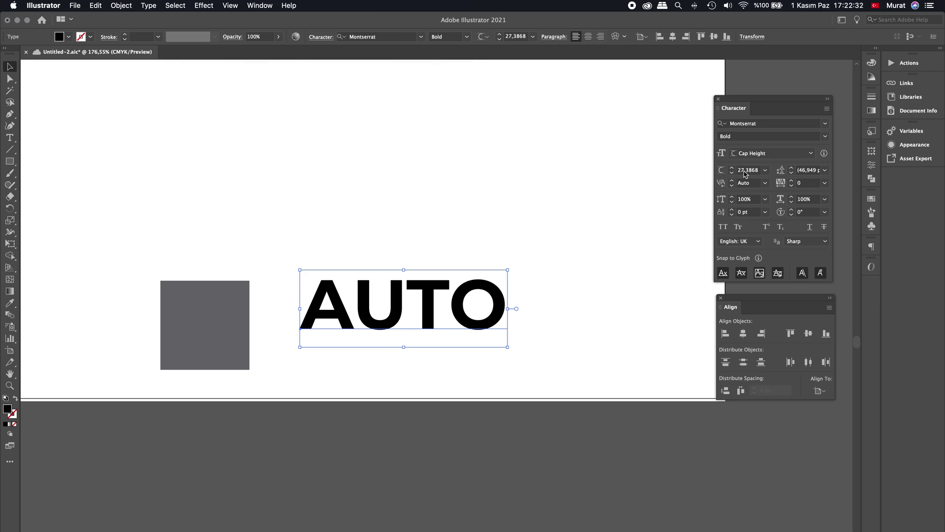
click(745, 171)
text(50)
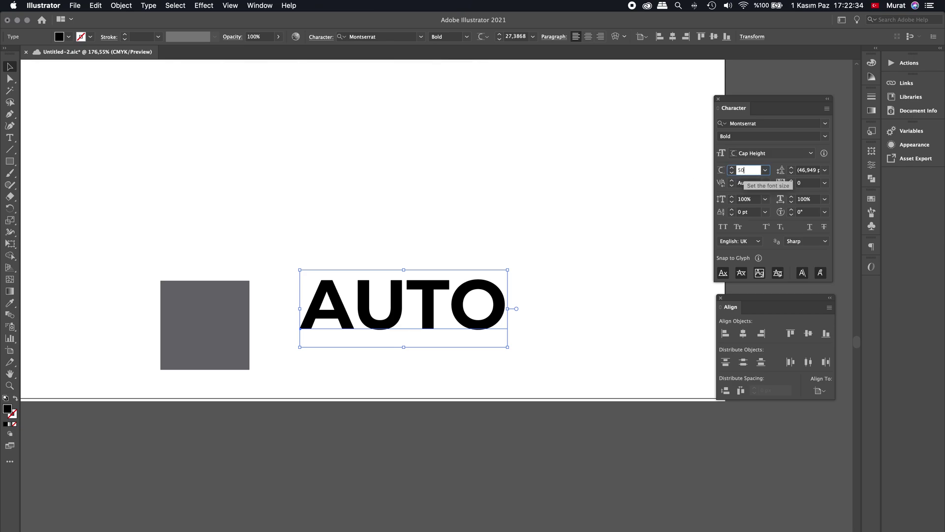
key(Tab)
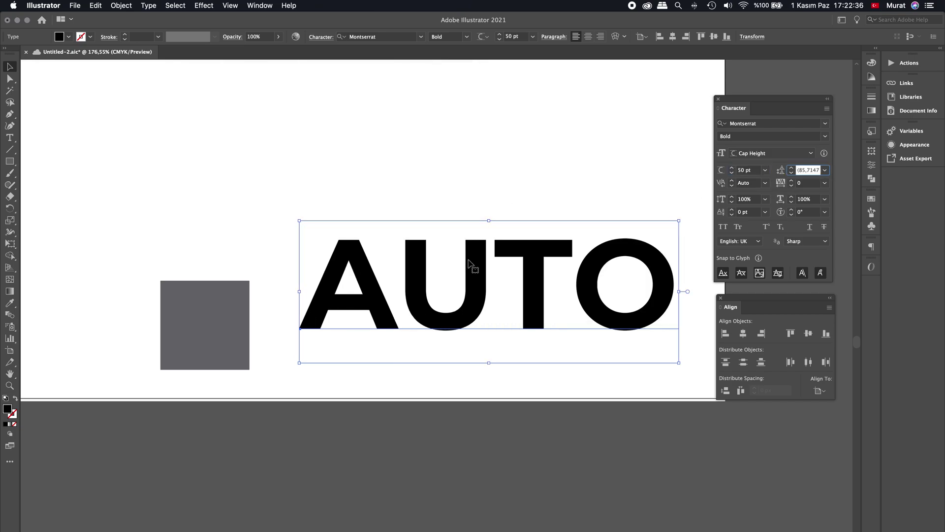
drag(465, 260, 327, 302)
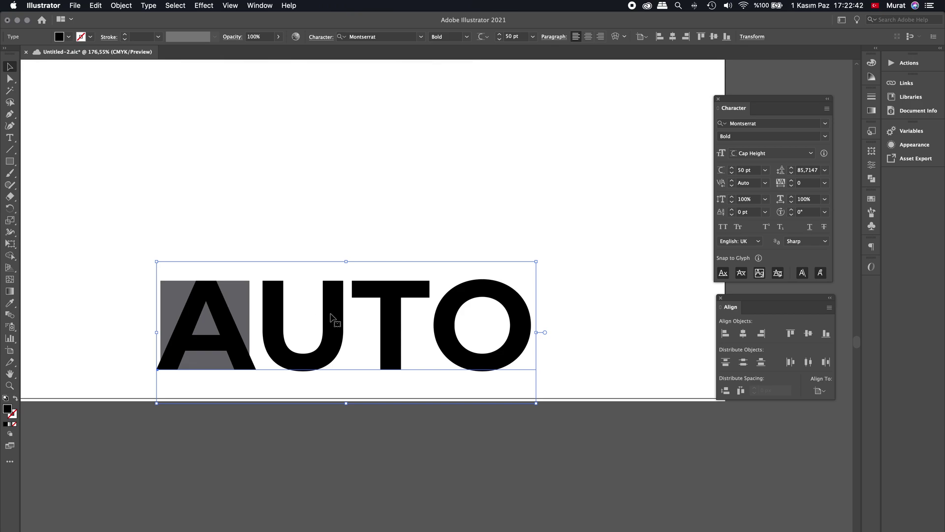
drag(331, 315, 438, 321)
click(515, 236)
key(super+1)
key(super+minus)
drag(537, 229, 394, 274)
drag(452, 263, 456, 255)
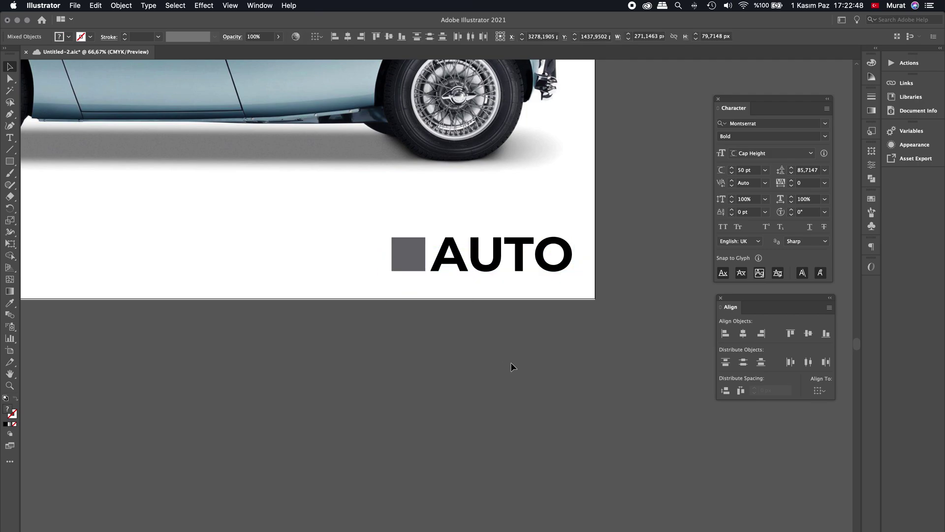
click(506, 363)
drag(612, 338, 493, 341)
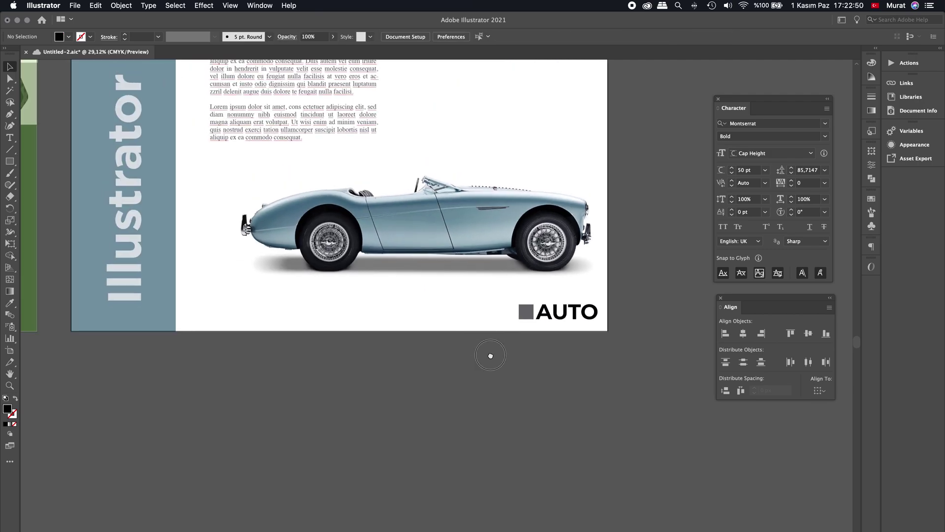
scroll(494, 341, up, 5)
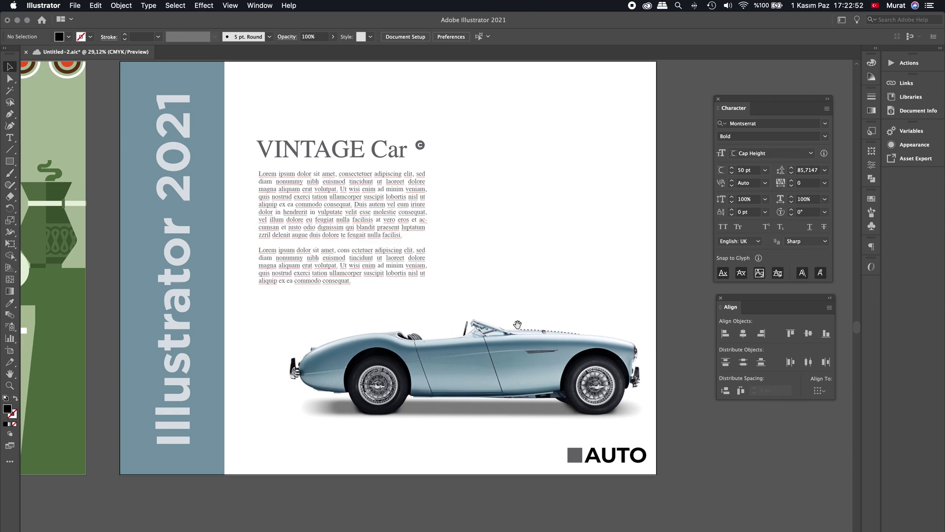
scroll(524, 305, down, 1)
scroll(527, 296, down, 2)
scroll(522, 285, down, 1)
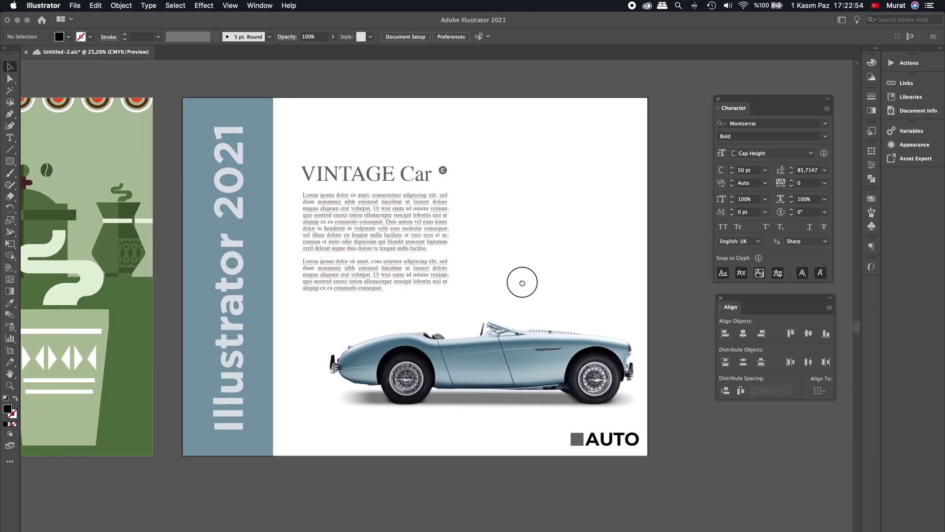
drag(270, 103, 660, 474)
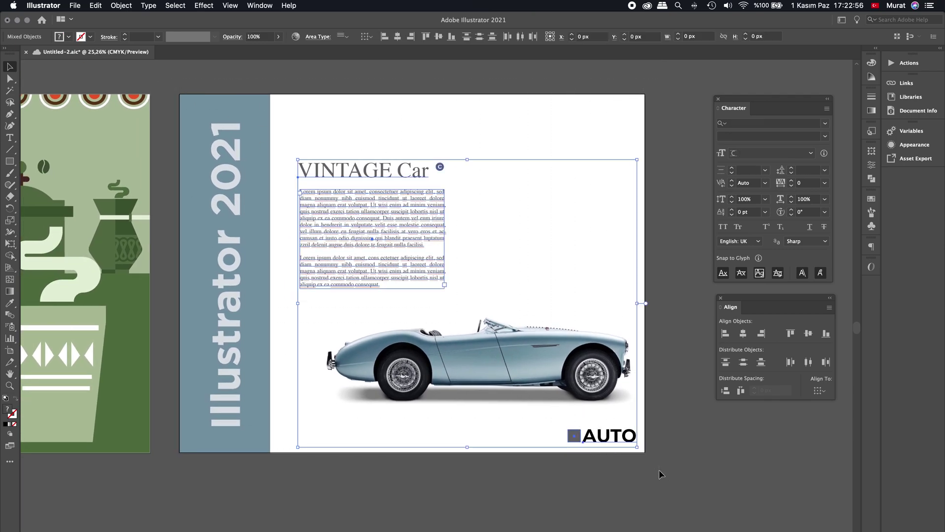
key(super+h)
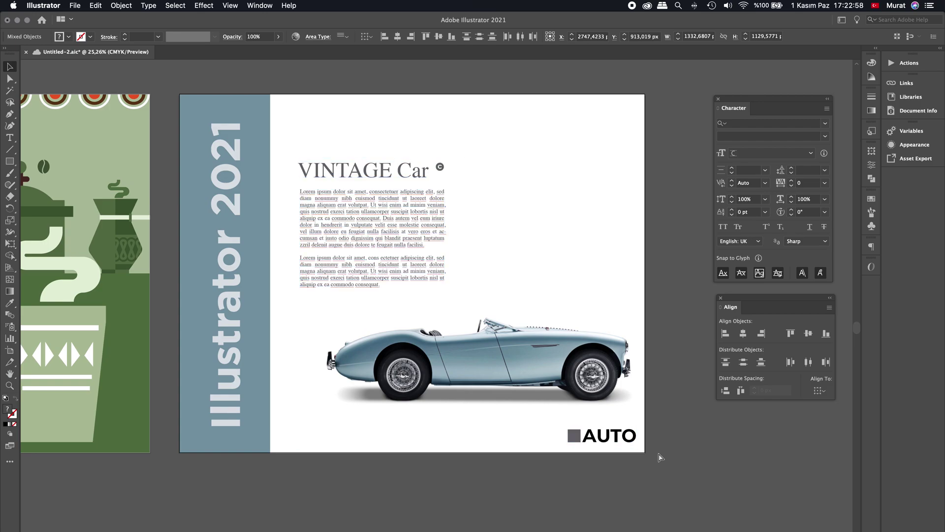
key(super+shift+a)
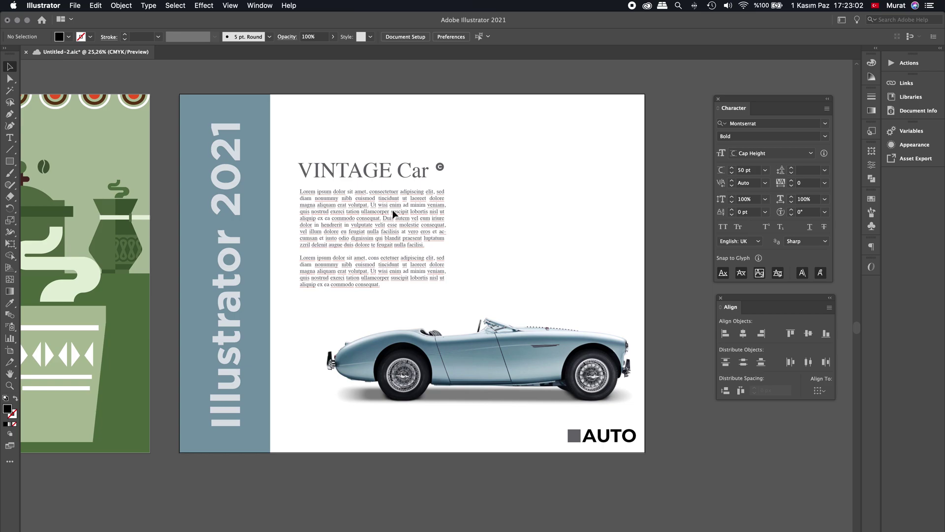
click(414, 221)
Apply Object > Unlock All and marquee-select the artboard objects to confirm they're free.
click(123, 6)
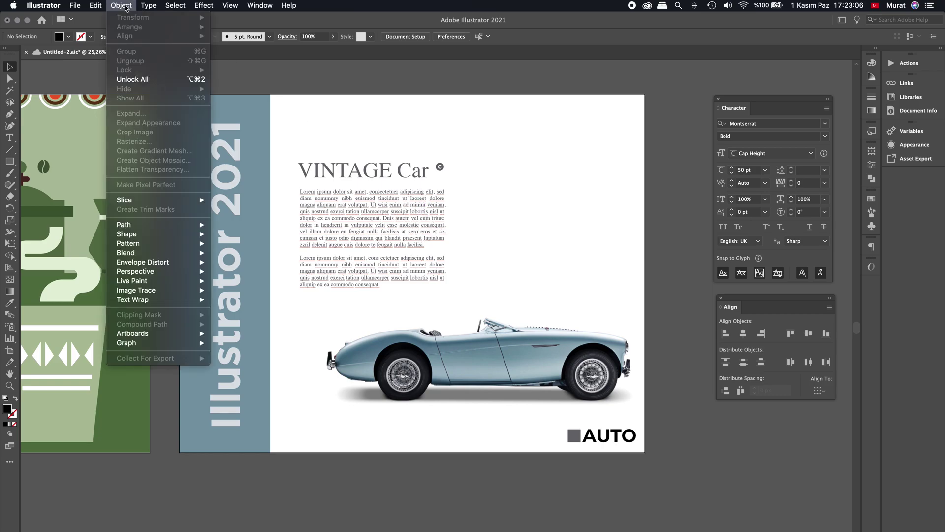
click(152, 80)
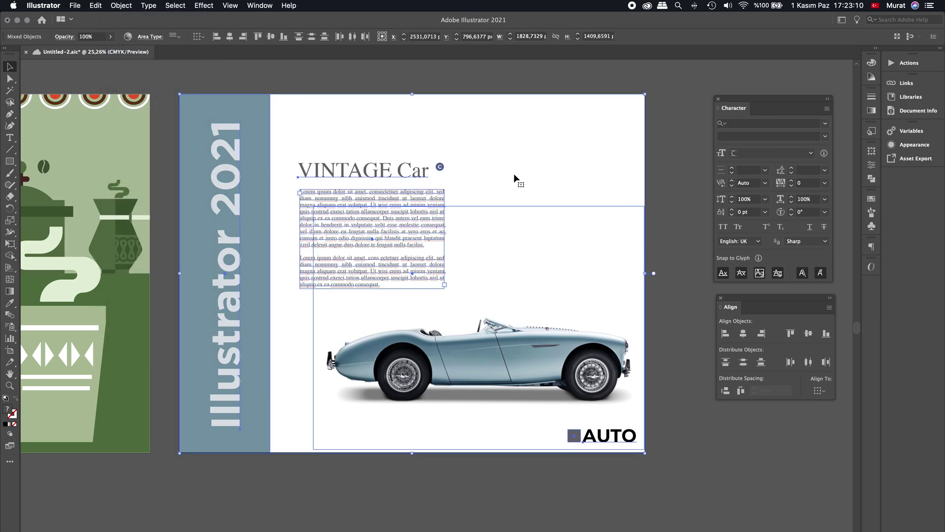
click(670, 172)
drag(674, 103, 207, 475)
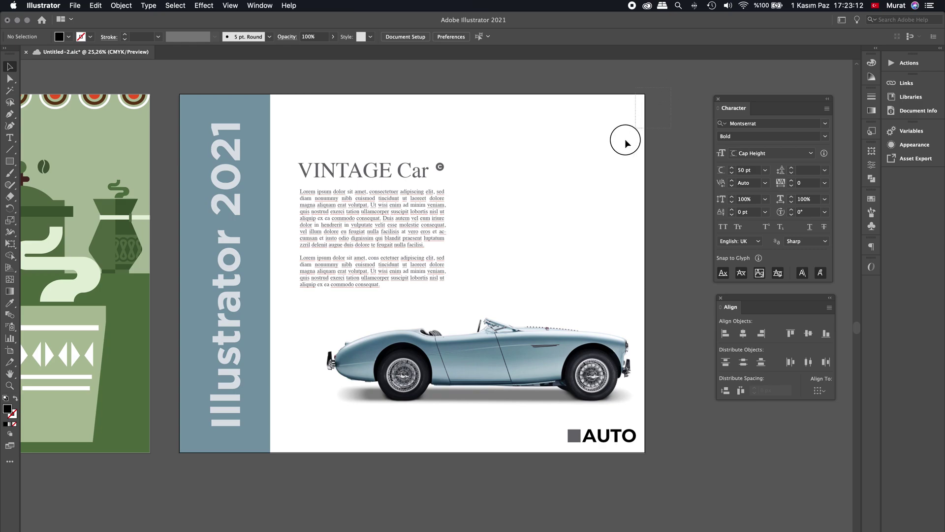
click(210, 476)
Enable 'Select and Unlock objects on canvas' in Selection & Anchor Display preferences.
click(44, 6)
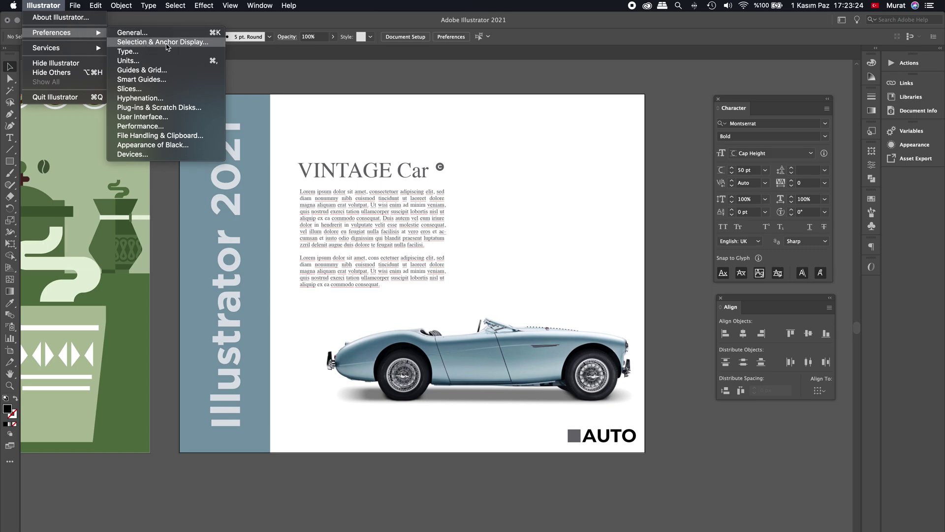
click(168, 45)
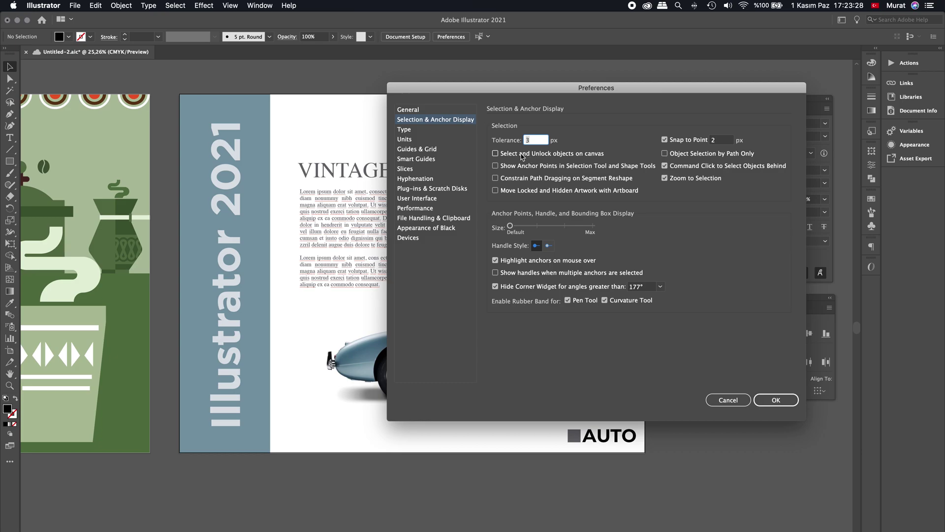
click(521, 156)
click(777, 399)
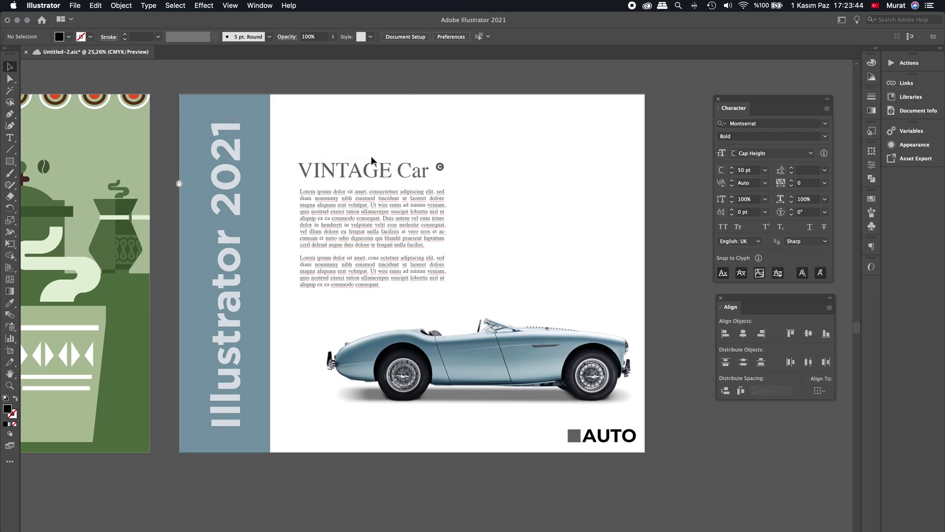
scroll(353, 163, up, 3)
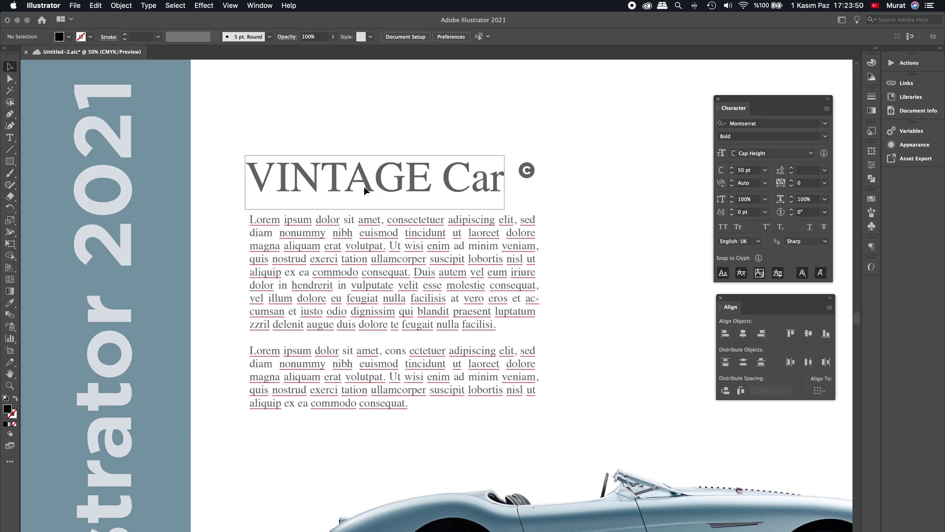
click(244, 169)
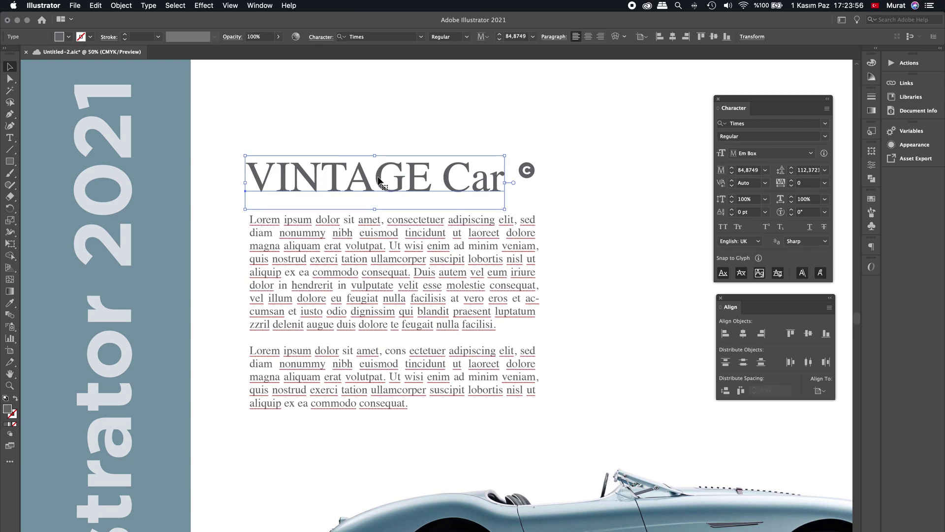
click(528, 171)
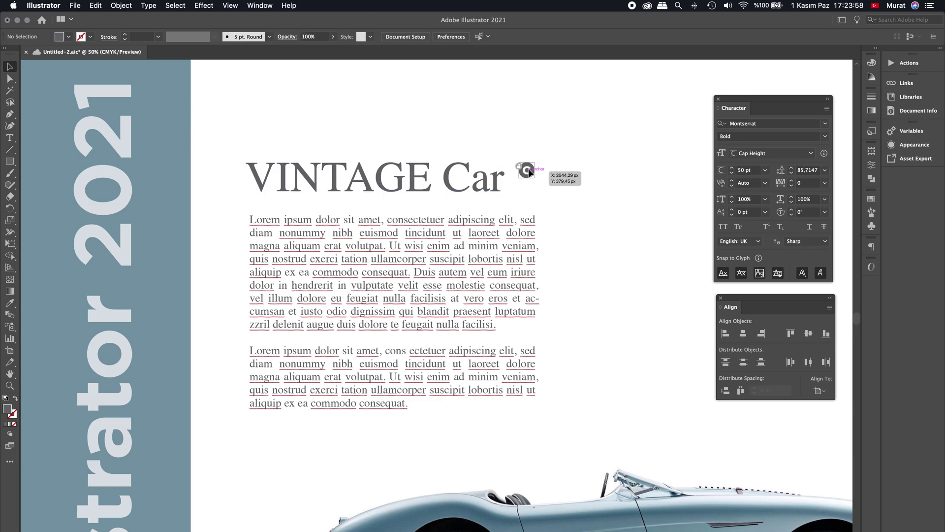
click(525, 171)
click(612, 201)
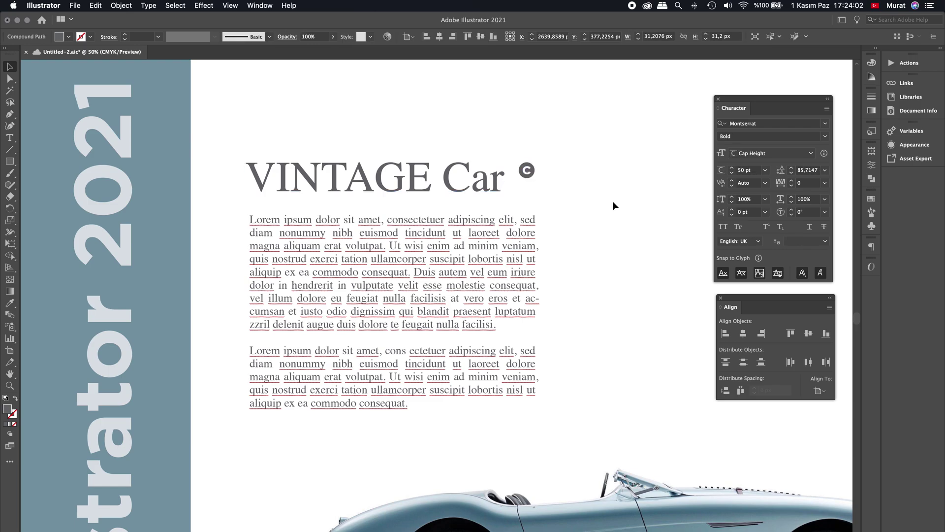
key(super+alt+0)
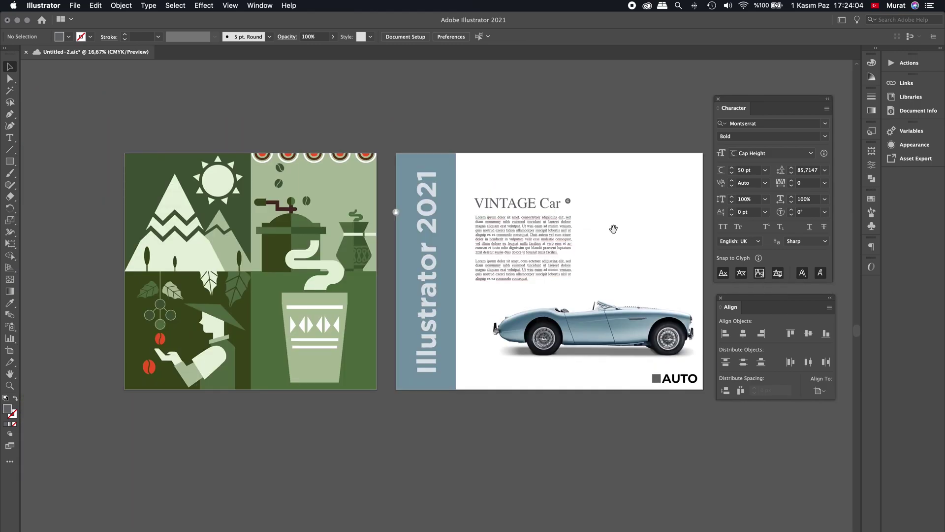
Select and deselect the heading, body text, car and AUTO logo, then save as Untitled-2.aic.
drag(487, 194, 606, 387)
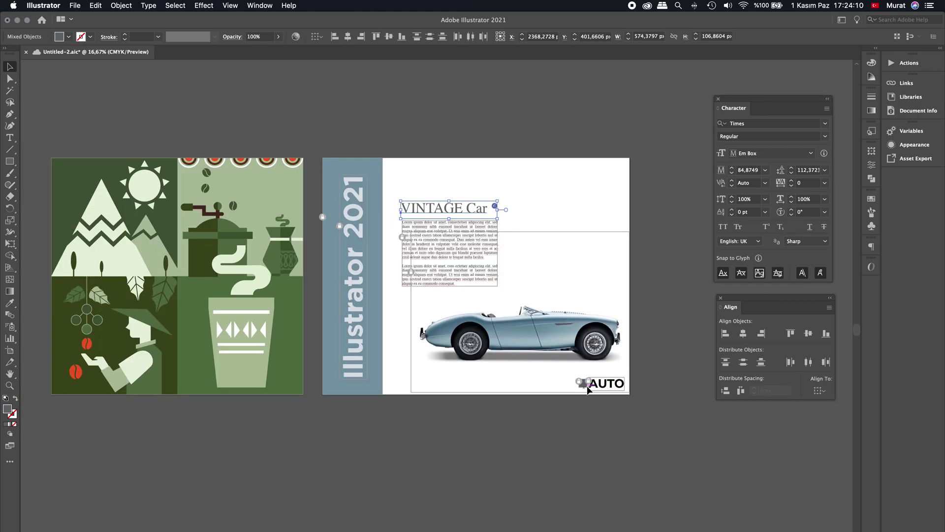
click(646, 370)
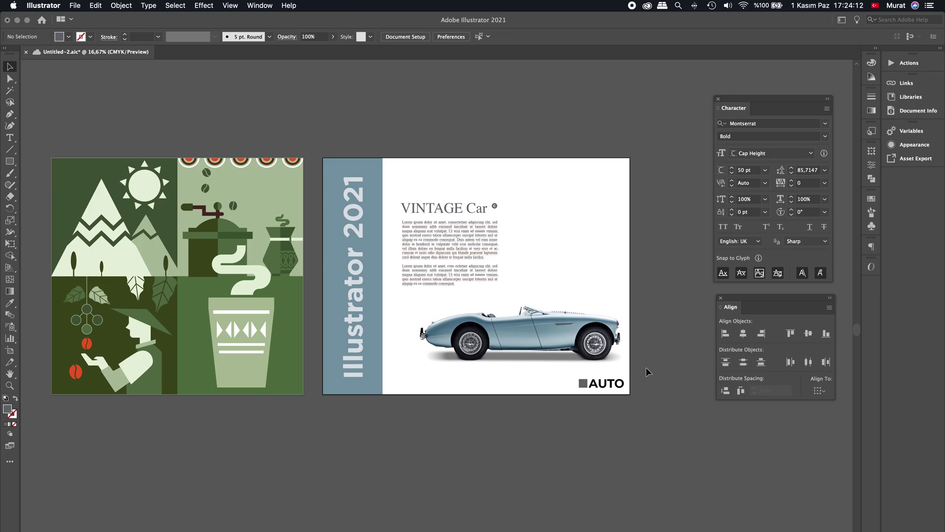
scroll(537, 212, left, 3)
key(super+s)
scroll(500, 211, left, 2)
scroll(426, 198, right, 2)
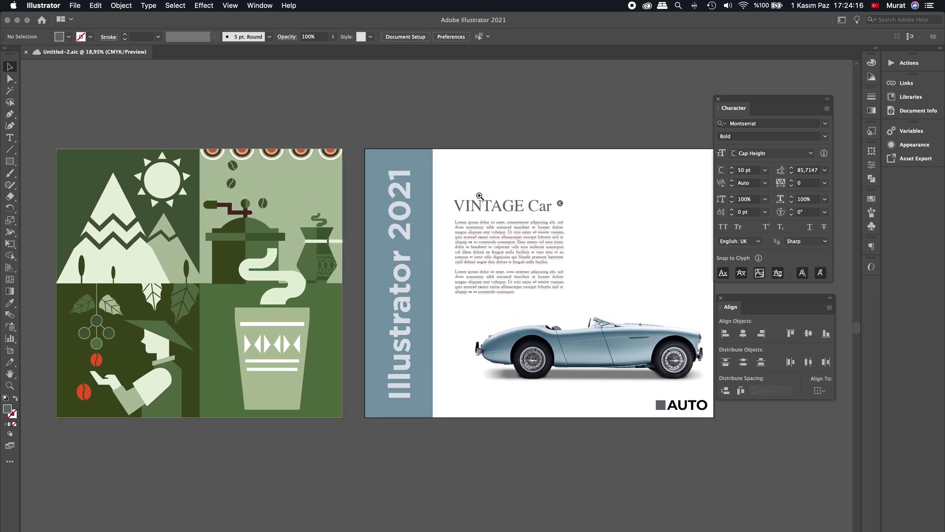
scroll(473, 199, right, 1)
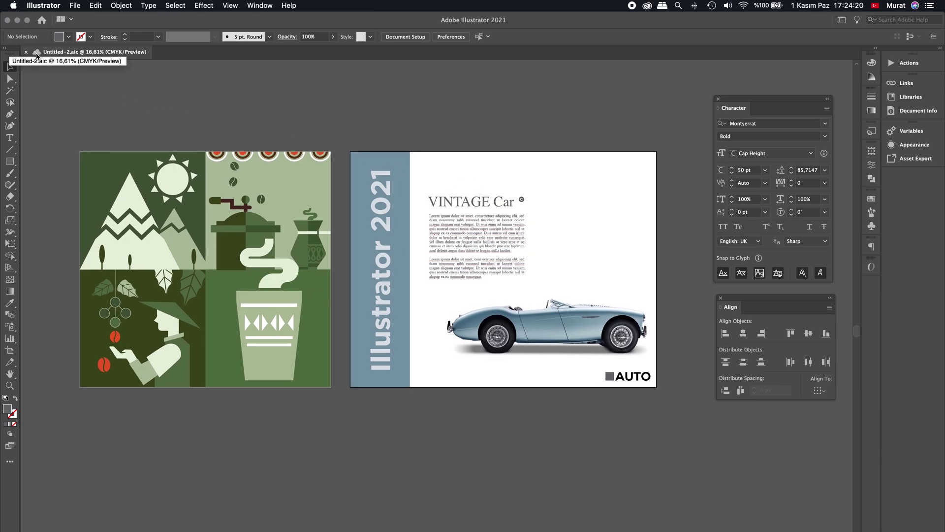
Use File > Save As to store a cloud documents copy named Untitled-2 (1).aic.
click(76, 6)
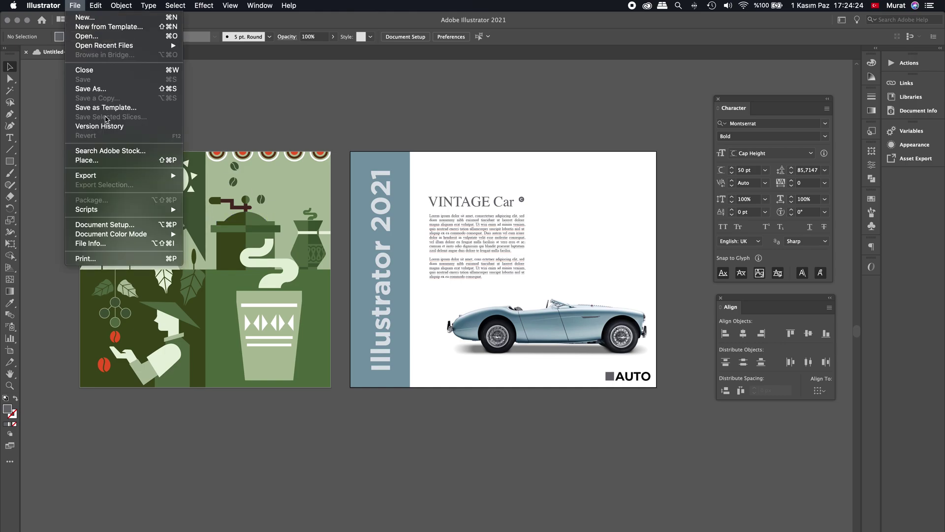
click(118, 91)
key(super+s)
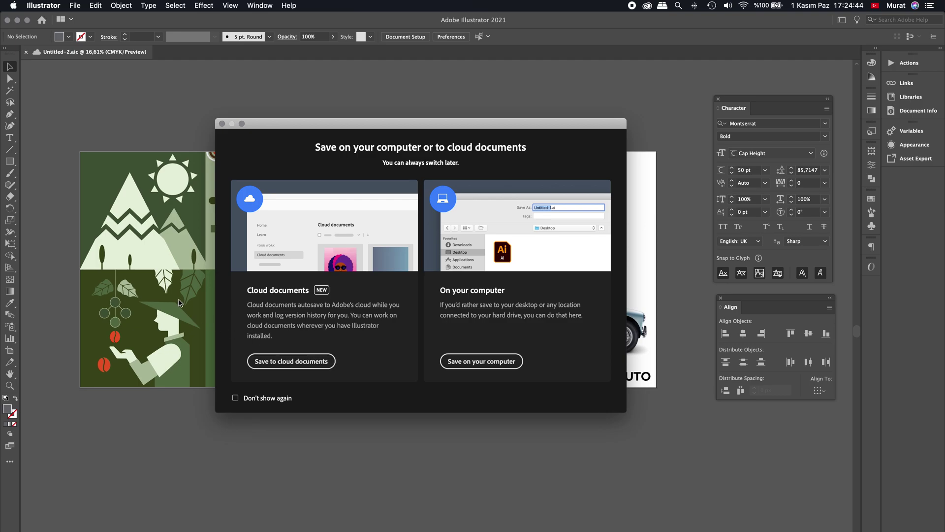
click(306, 363)
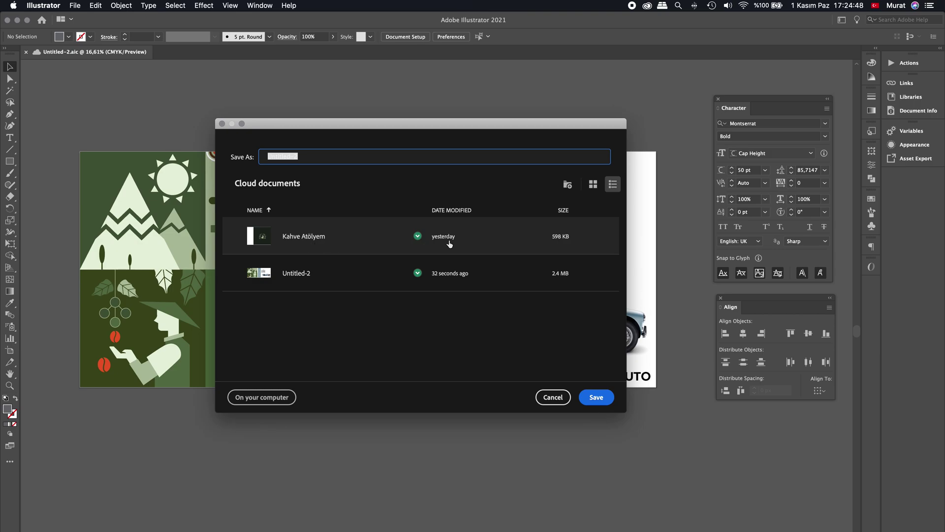
click(597, 397)
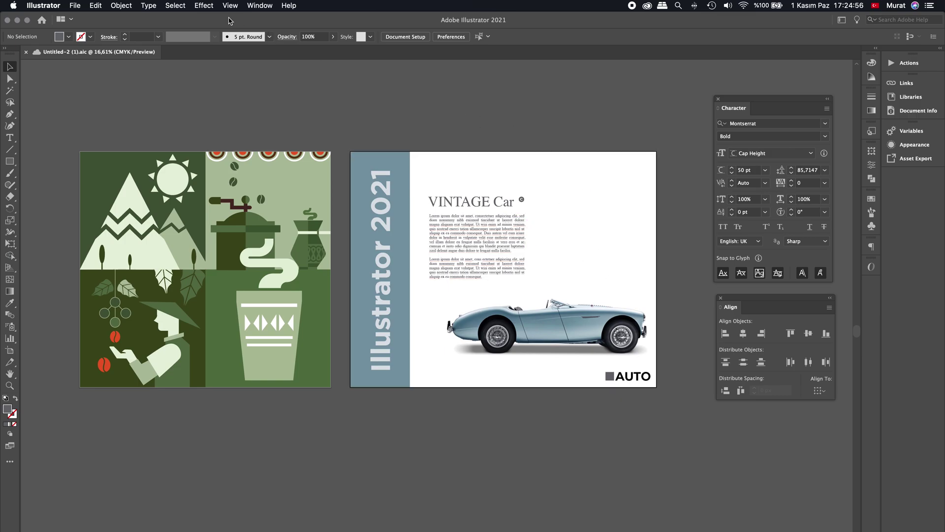
click(255, 6)
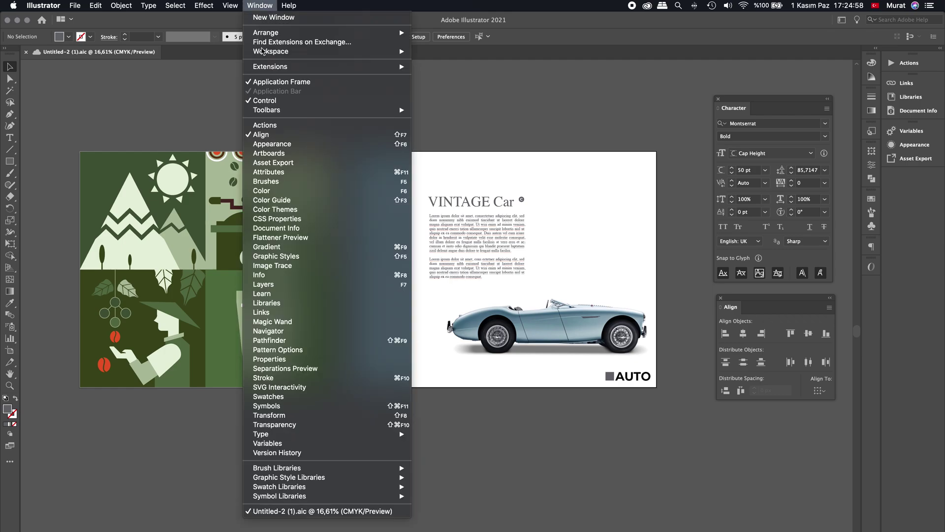
click(297, 453)
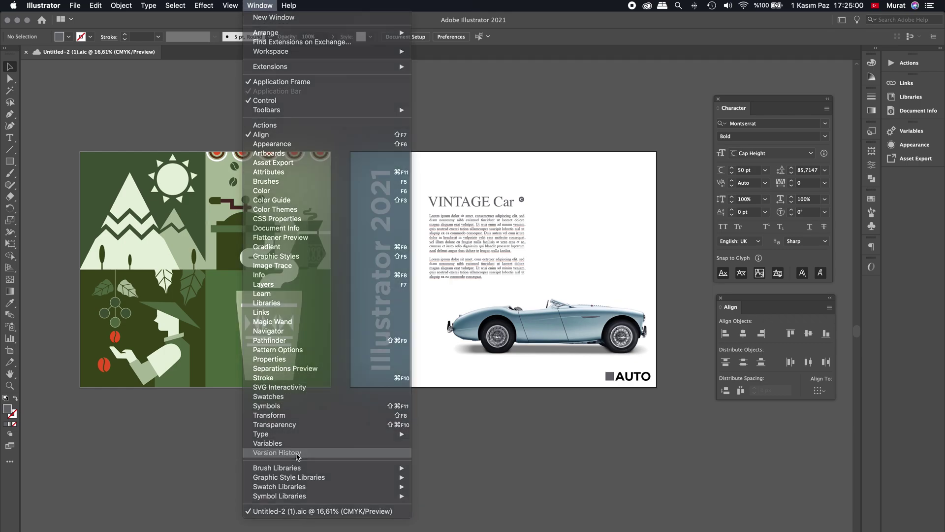
scroll(692, 393, down, 2)
scroll(669, 397, down, 1)
scroll(670, 396, down, 2)
scroll(669, 397, up, 1)
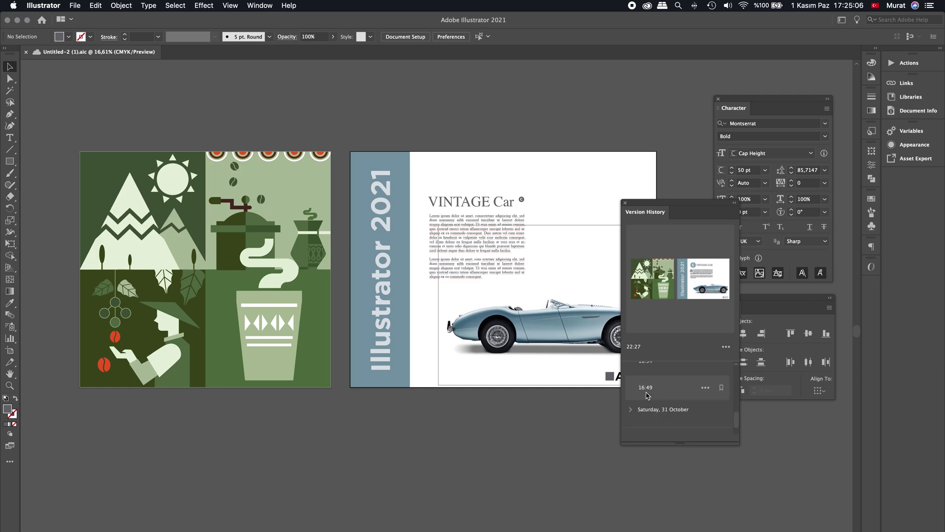
click(625, 203)
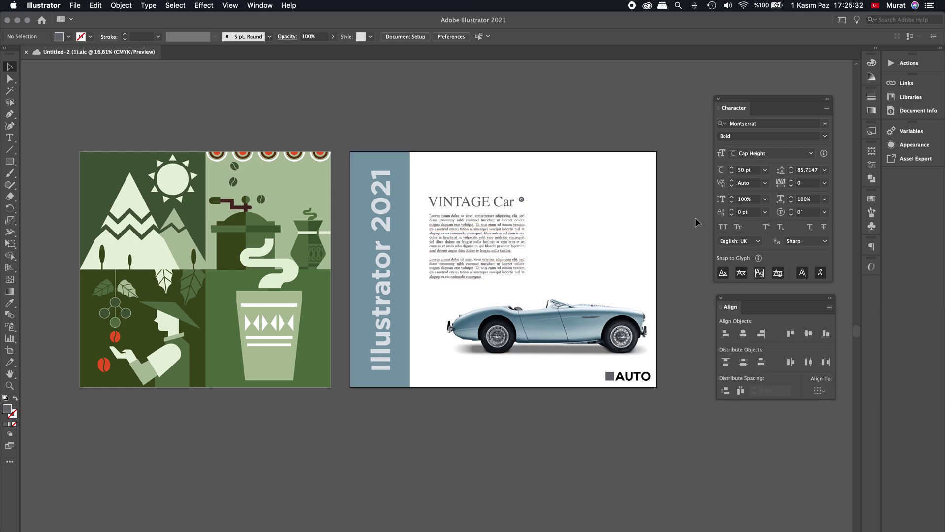